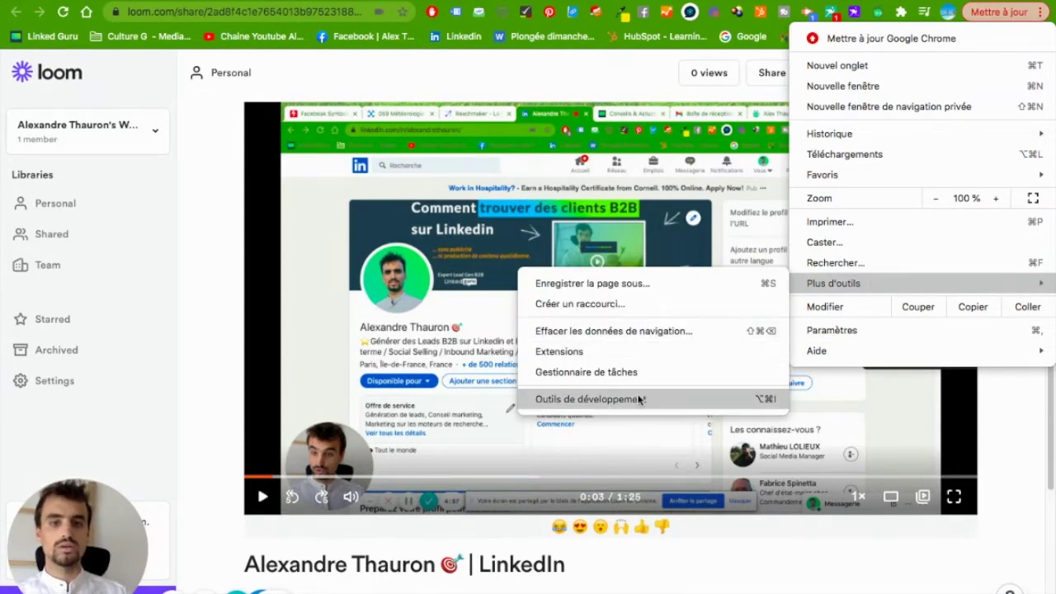
Open Chrome's extensions page and search for the Loom extension.
{"action": "left_click", "coordinate": [634, 353]}
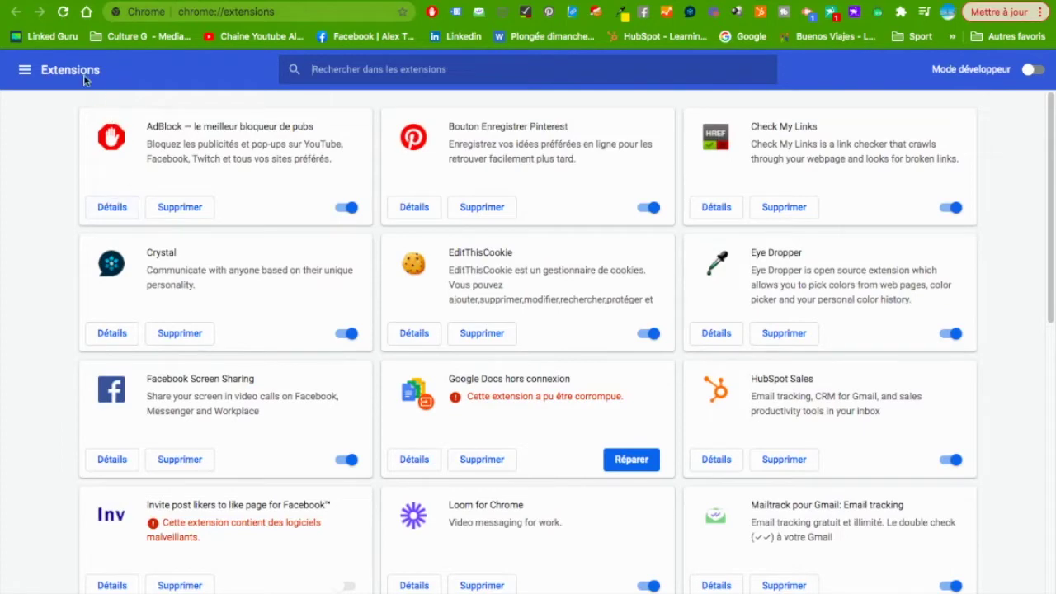
{"action": "type", "text": "loom.com/my-videos"}
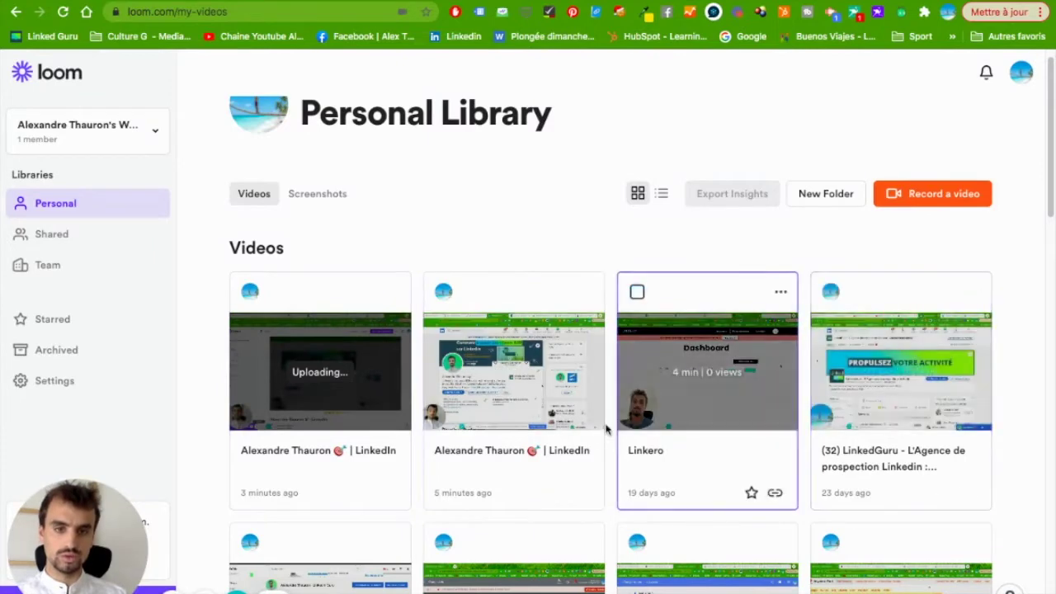
Open the still-uploading LinkedIn recording's share page from the Personal Library.
{"action": "scroll", "coordinate": [569, 305], "scroll_direction": "down", "scroll_amount": 1}
{"action": "left_click", "coordinate": [586, 290]}
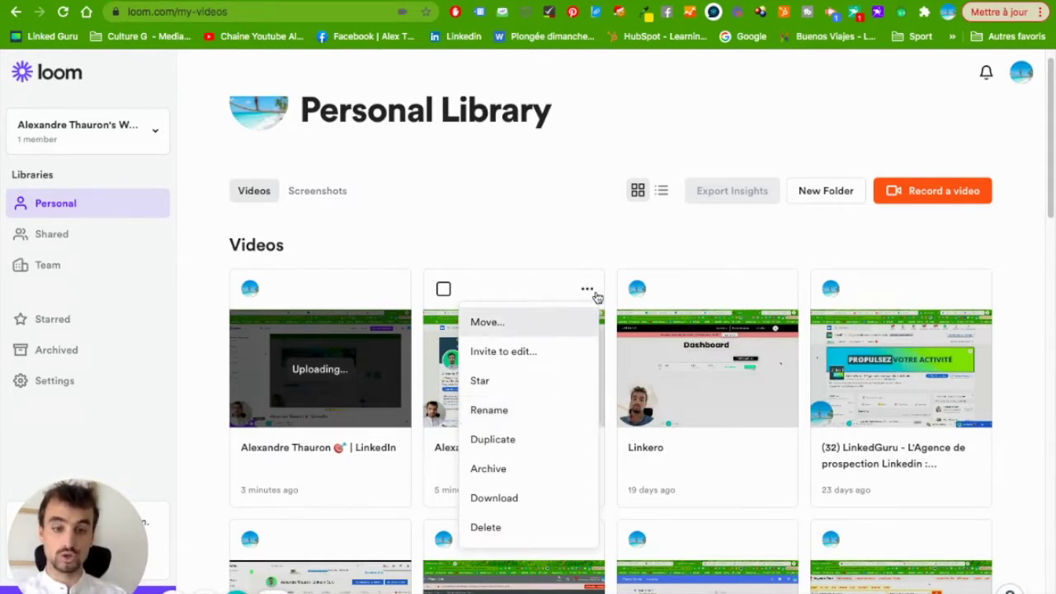
{"action": "left_click", "coordinate": [584, 238]}
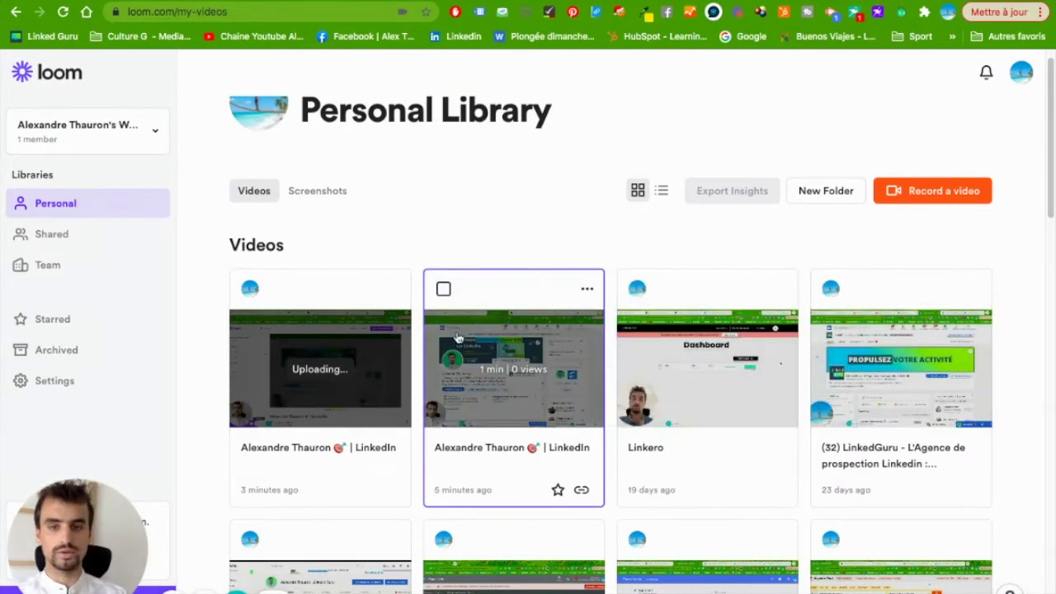
{"action": "left_click", "coordinate": [361, 458]}
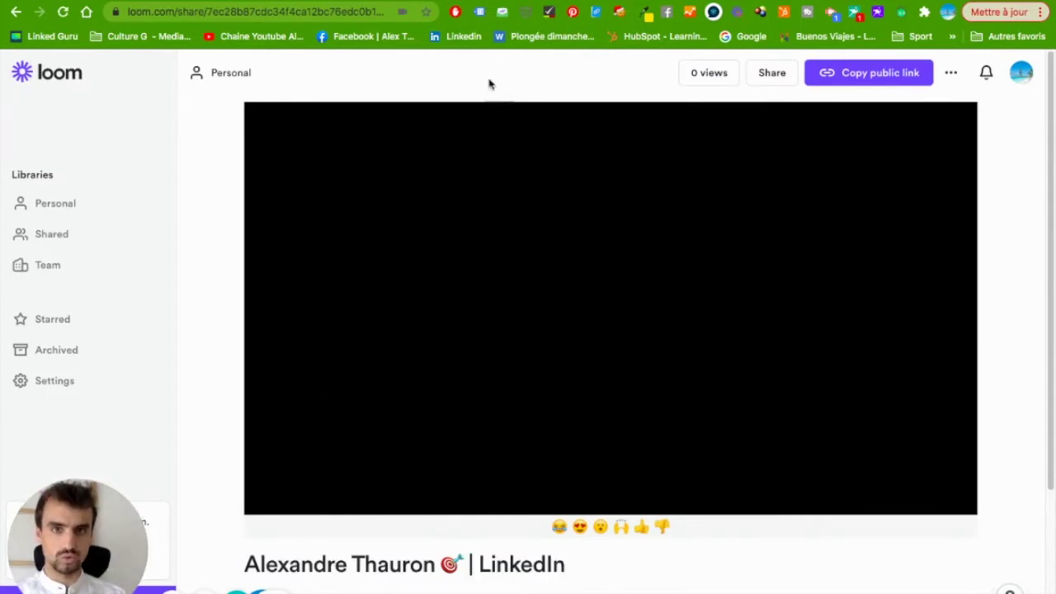
Rename the recording to 'Vidéo Youtube' and open Settings > Plan & Billing.
{"action": "left_click", "coordinate": [443, 564]}
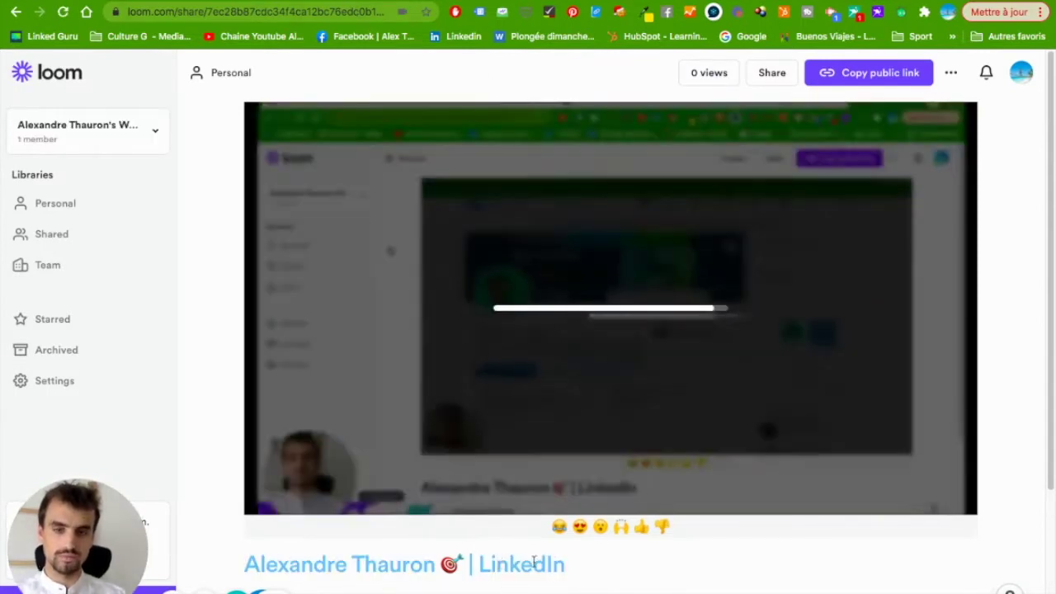
{"action": "type", "text": "de"}
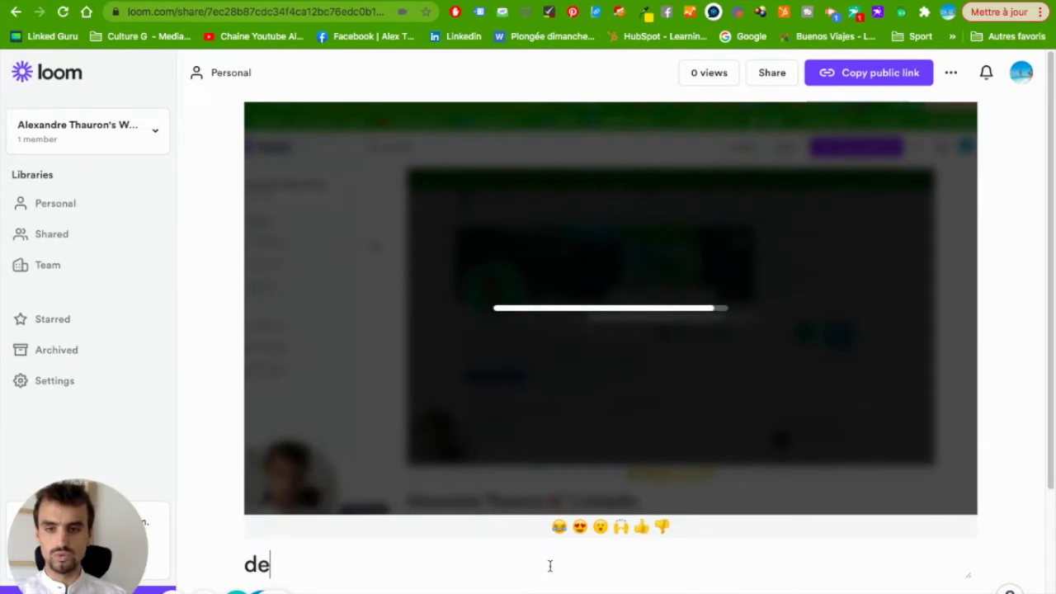
{"action": "key", "text": "BackSpace"}
{"action": "key", "text": "BackSpace"}
{"action": "scroll", "coordinate": [591, 509], "scroll_direction": "down", "scroll_amount": 3}
{"action": "type", "text": "Vidéo Youtube"}
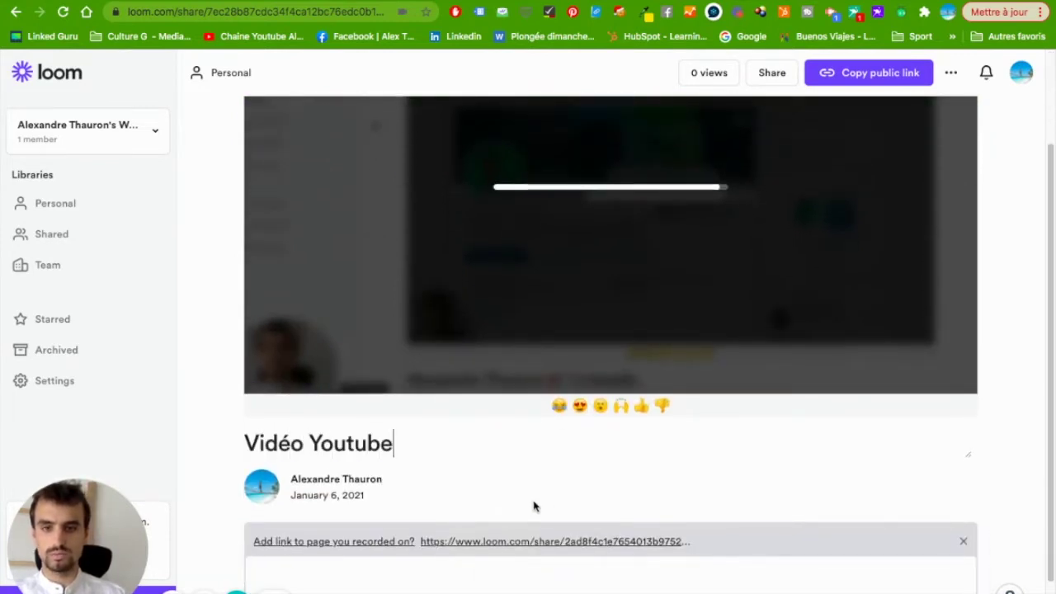
{"action": "left_click", "coordinate": [537, 478]}
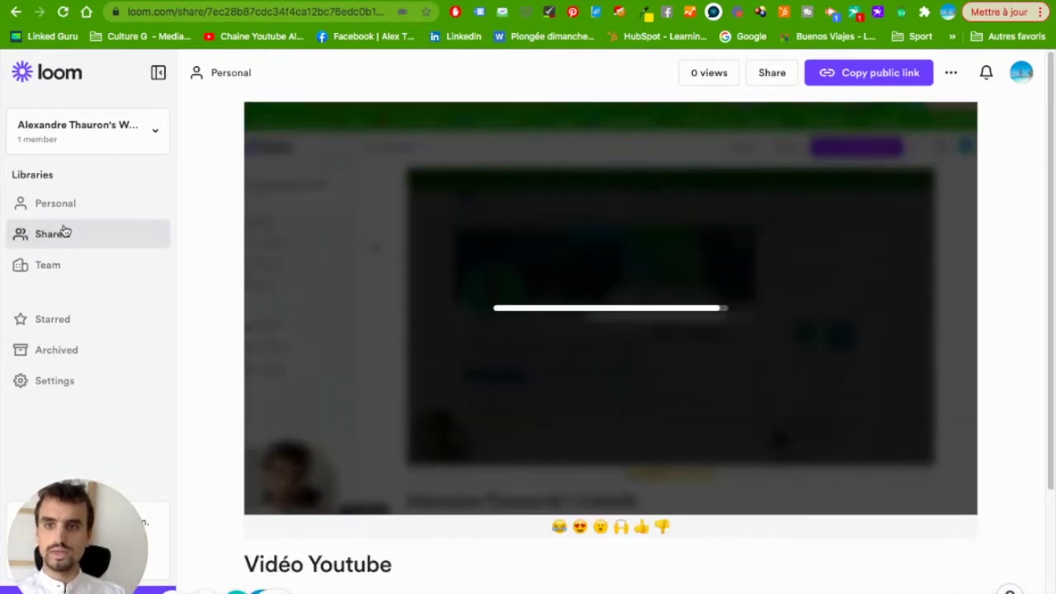
{"action": "left_click", "coordinate": [54, 380]}
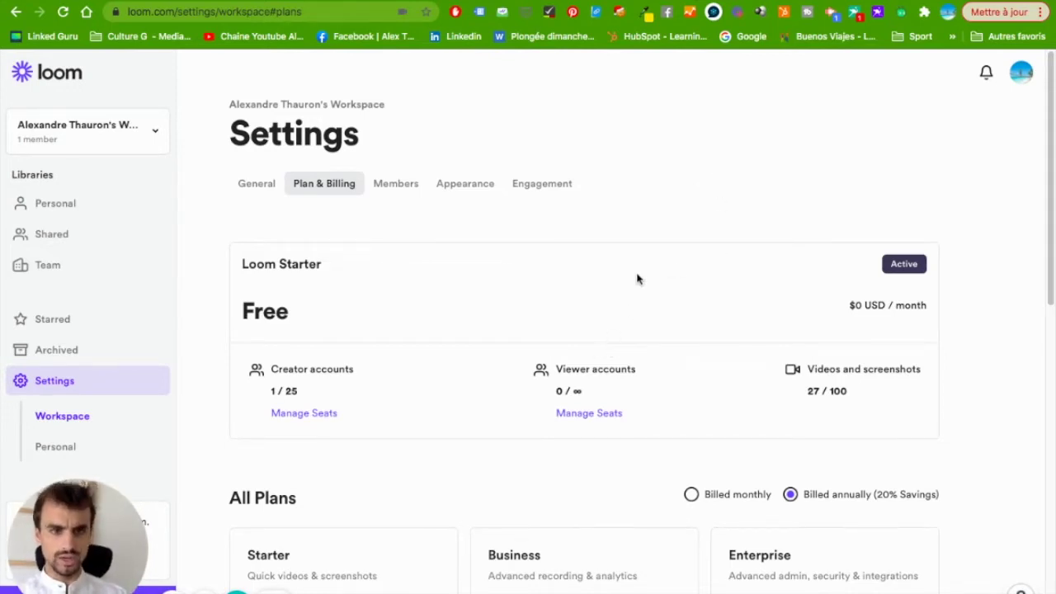
{"action": "scroll", "coordinate": [636, 279], "scroll_direction": "down", "scroll_amount": 3}
{"action": "scroll", "coordinate": [613, 382], "scroll_direction": "down", "scroll_amount": 3}
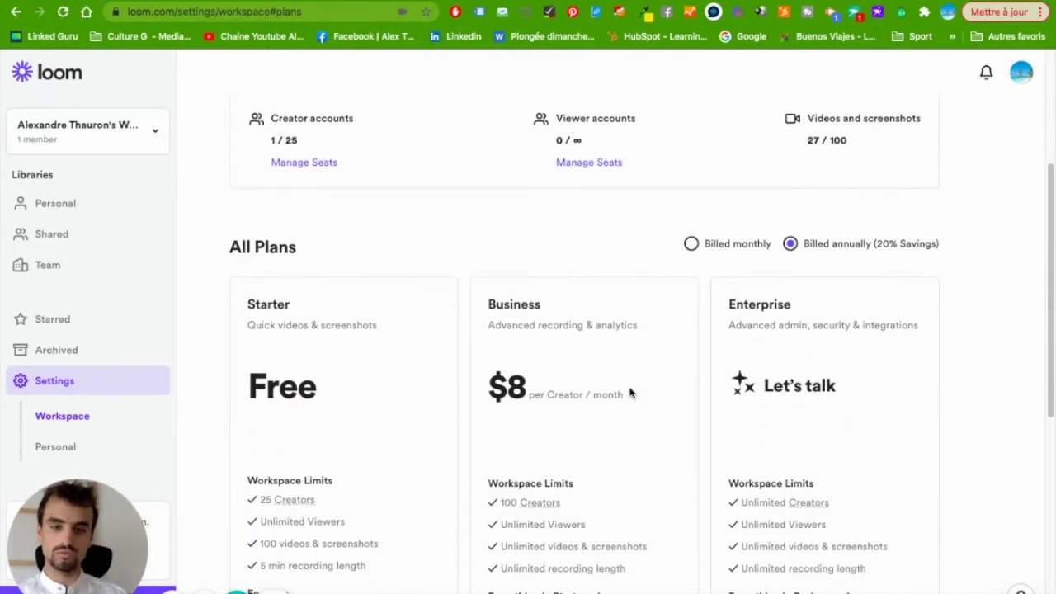
{"action": "scroll", "coordinate": [631, 348], "scroll_direction": "down", "scroll_amount": 1}
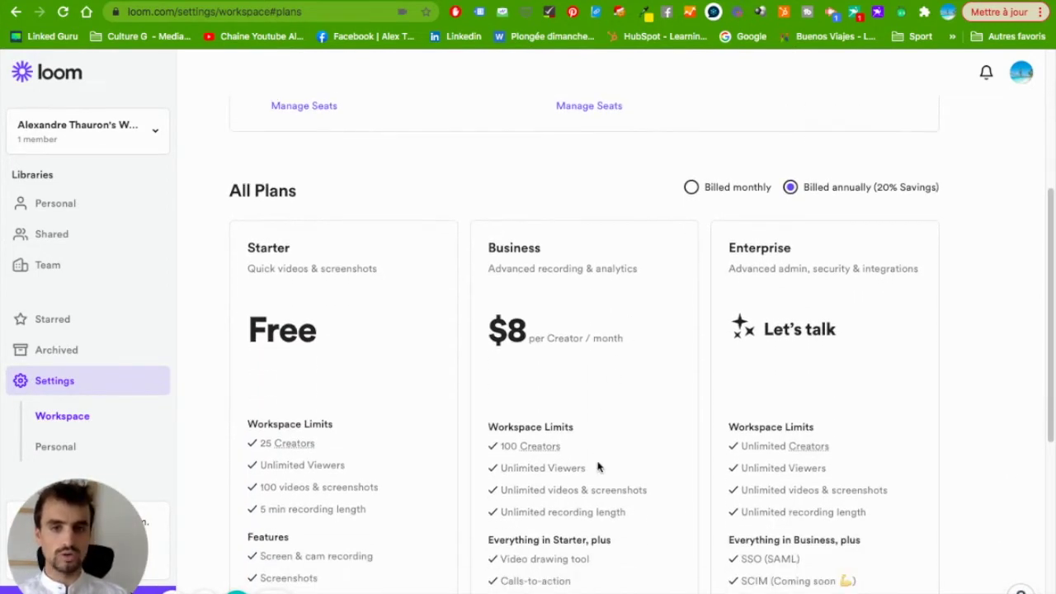
{"action": "scroll", "coordinate": [608, 396], "scroll_direction": "down", "scroll_amount": 1}
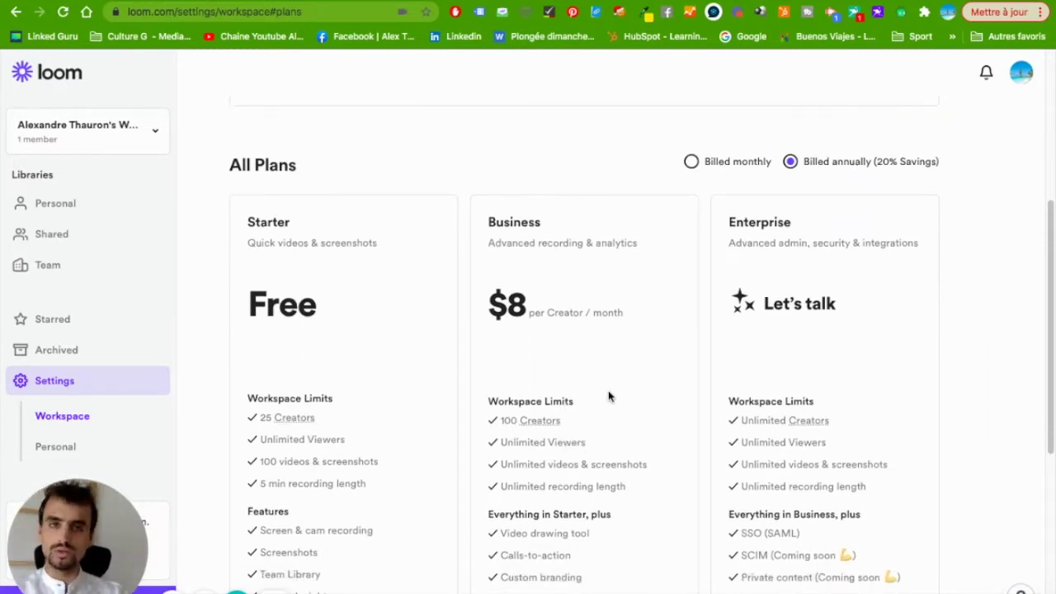
{"action": "scroll", "coordinate": [562, 325], "scroll_direction": "up", "scroll_amount": 4}
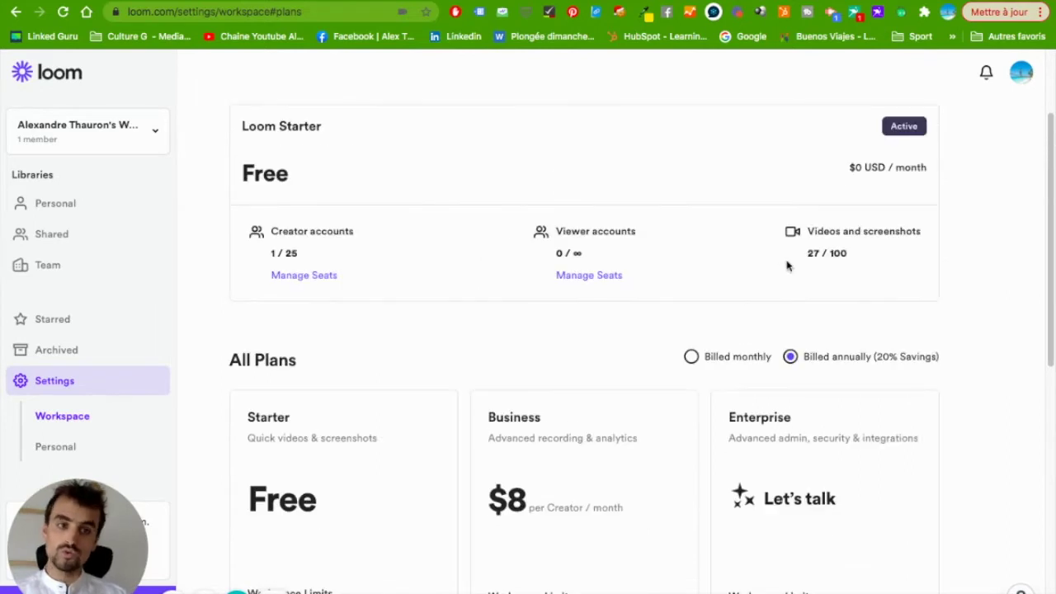
{"action": "scroll", "coordinate": [897, 351], "scroll_direction": "up", "scroll_amount": 2}
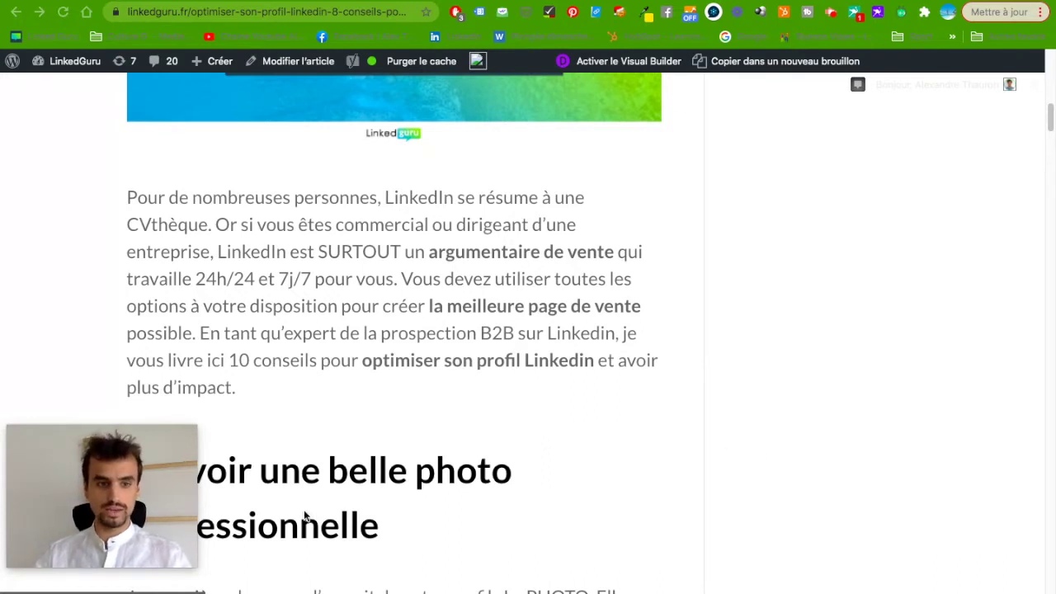
Drag the webcam bubble from bottom-left to top-right so the article heading shows in full.
{"action": "left_click_drag", "start_coordinate": [124, 504], "coordinate": [971, 170]}
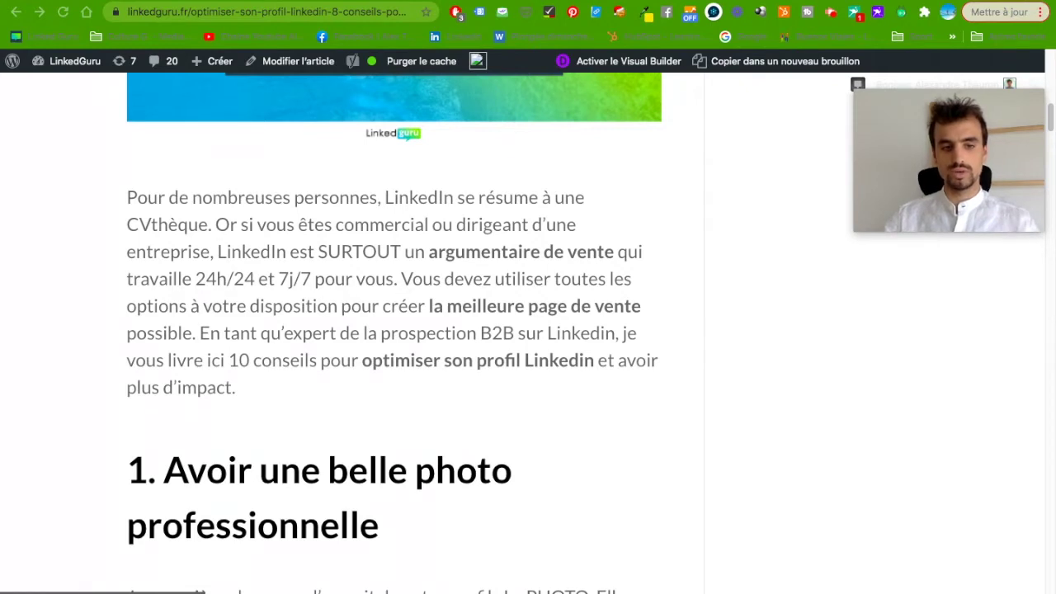
{"action": "mouse_move", "coordinate": [86, 576]}
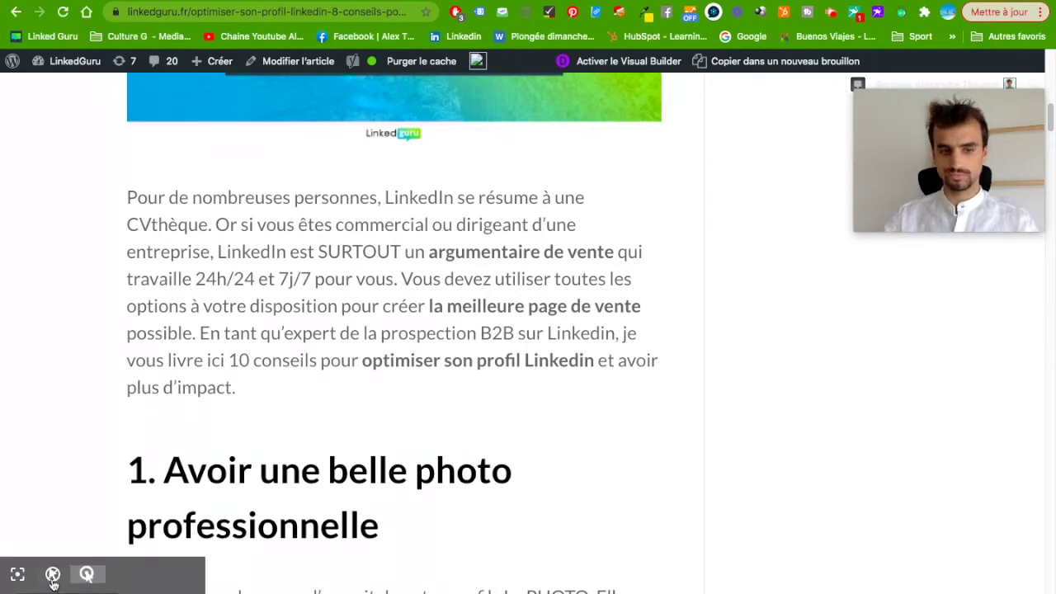
Annotate the article in red, bracketing the intro and underlining 'argumentaire de vente' and 'une belle photo'.
{"action": "left_click", "coordinate": [86, 574]}
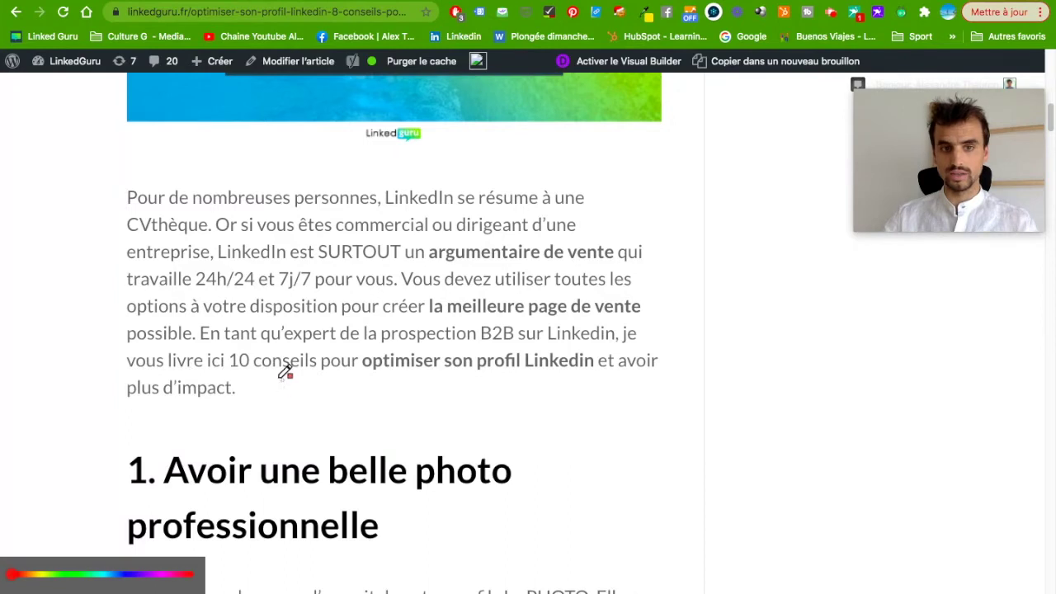
{"action": "left_click_drag", "start_coordinate": [280, 378], "coordinate": [488, 377]}
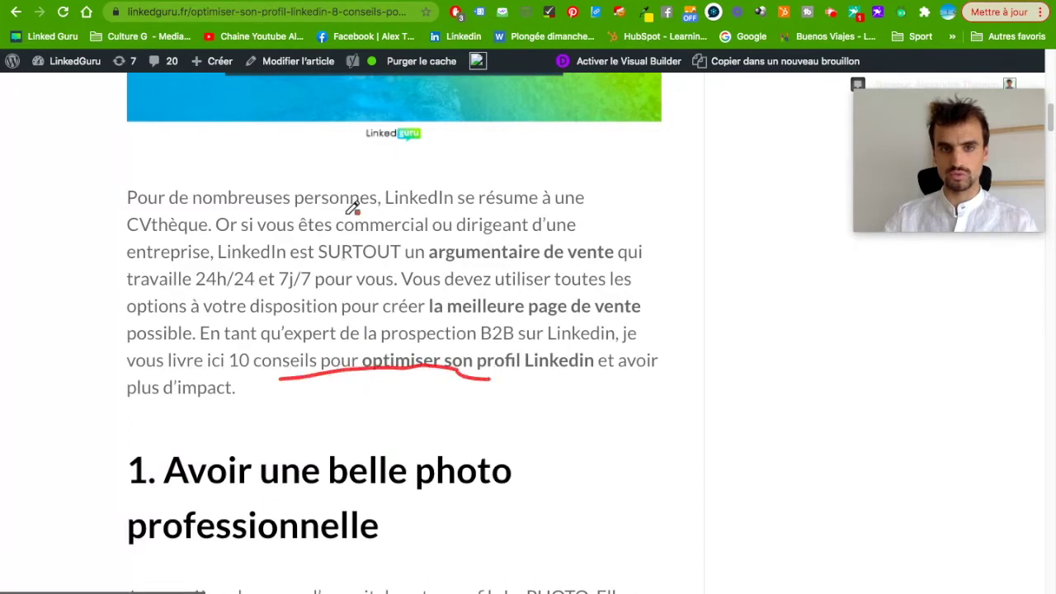
{"action": "left_click_drag", "start_coordinate": [113, 192], "coordinate": [114, 326]}
{"action": "left_click_drag", "start_coordinate": [262, 497], "coordinate": [508, 495]}
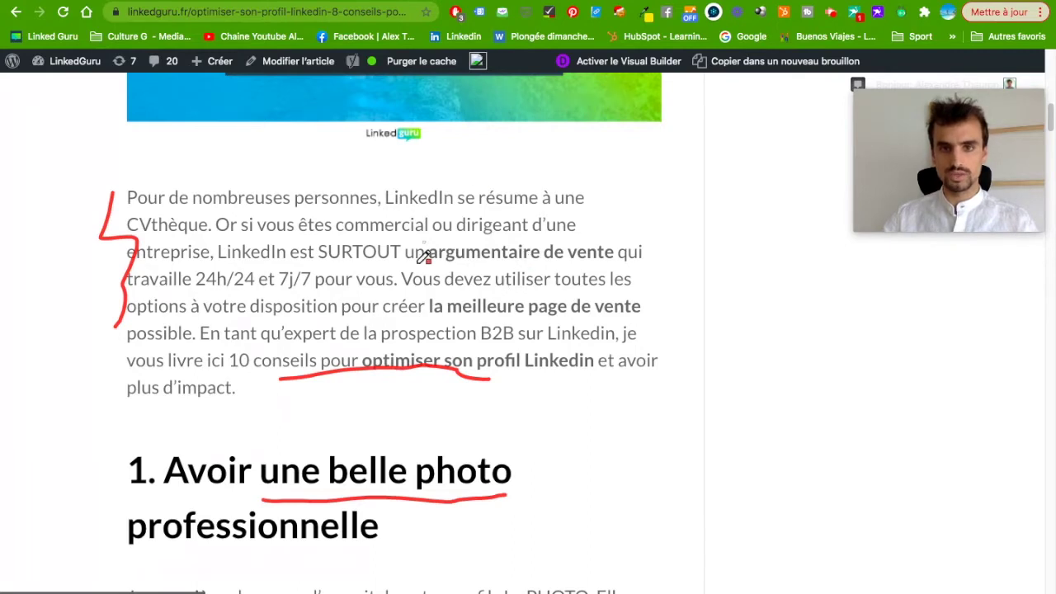
{"action": "left_click_drag", "start_coordinate": [421, 266], "coordinate": [609, 260]}
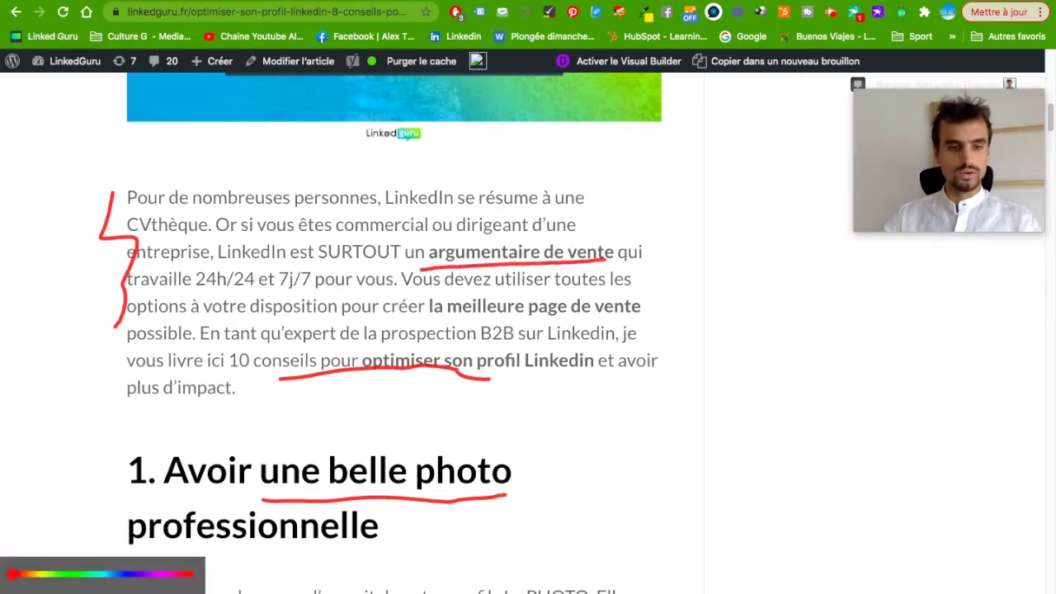
{"action": "mouse_move", "coordinate": [314, 377]}
{"action": "left_mouse_down"}
{"action": "mouse_move", "coordinate": [282, 377]}
{"action": "mouse_move", "coordinate": [499, 363]}
{"action": "left_mouse_up"}
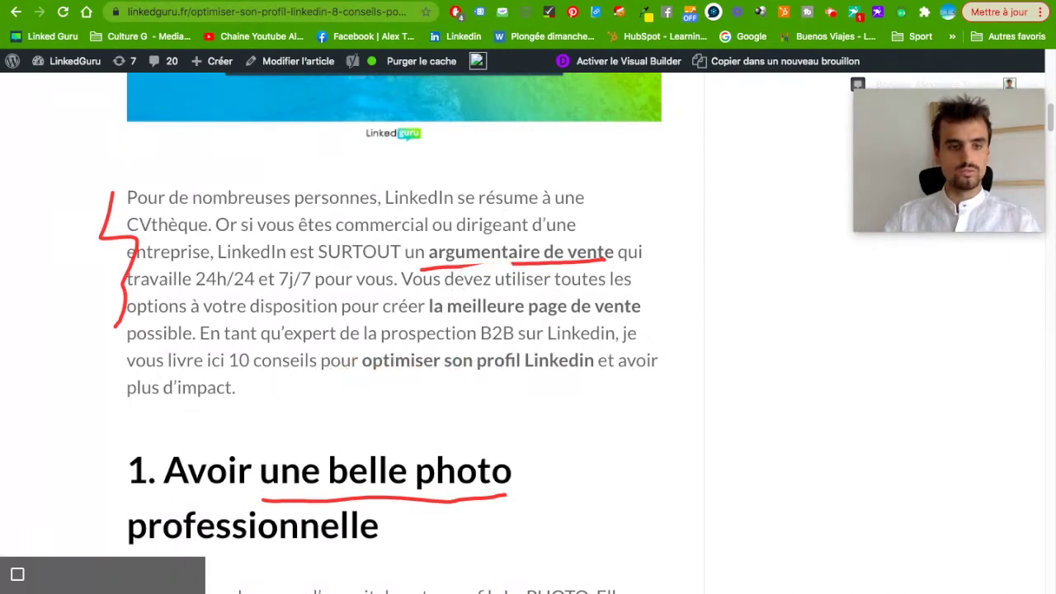
{"action": "left_click", "coordinate": [71, 575]}
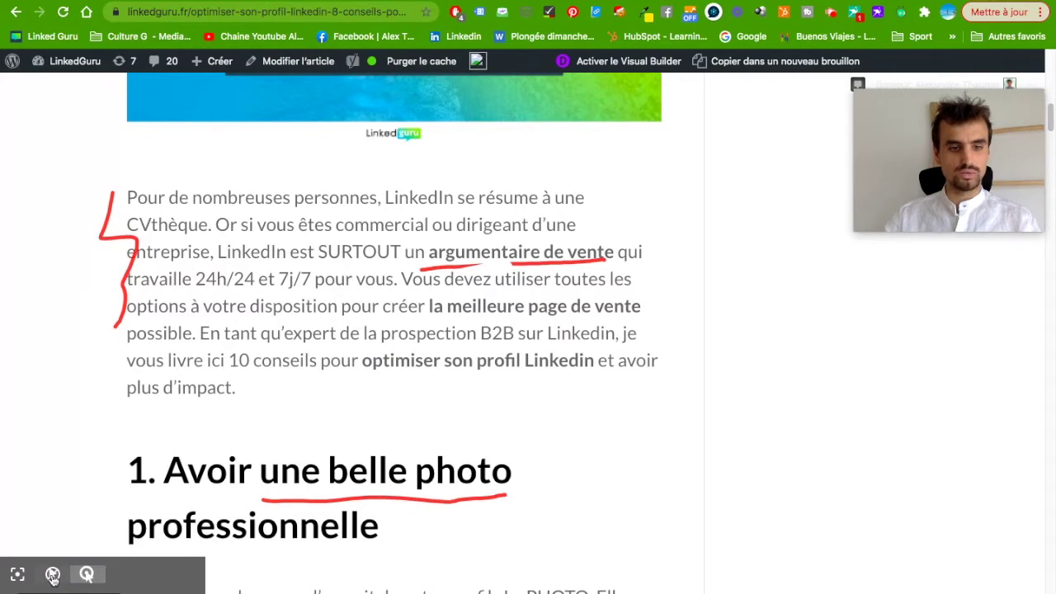
Exit drawing mode, clear stray text selections and move the webcam bubble lower on the right.
{"action": "left_click", "coordinate": [52, 575]}
{"action": "left_click_drag", "start_coordinate": [343, 306], "coordinate": [594, 367]}
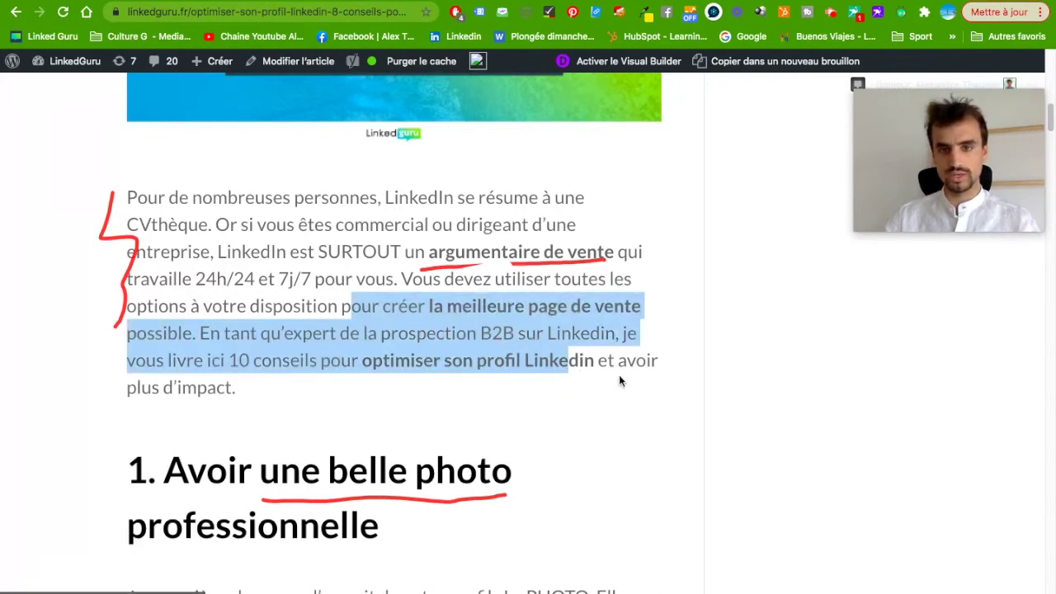
{"action": "left_click", "coordinate": [625, 388]}
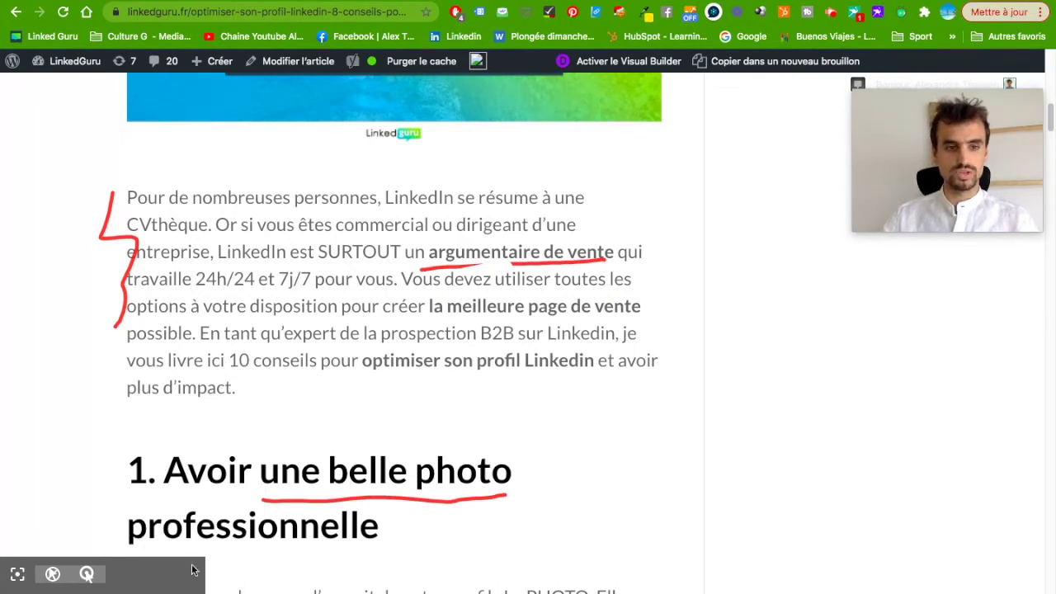
{"action": "left_click_drag", "start_coordinate": [278, 528], "coordinate": [152, 586]}
{"action": "left_click", "coordinate": [159, 577]}
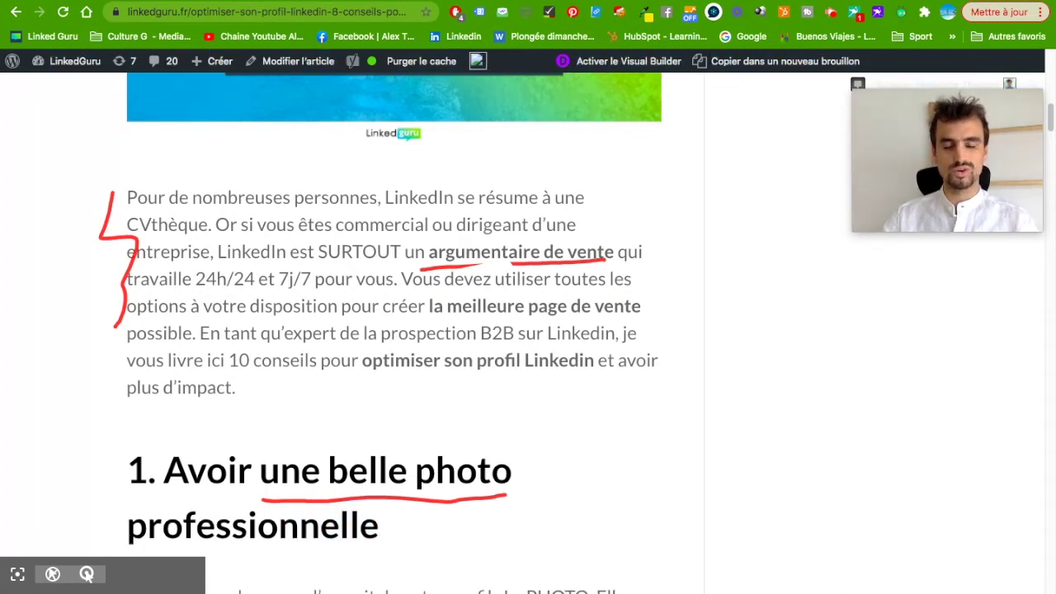
{"action": "mouse_move", "coordinate": [923, 174]}
{"action": "left_click_drag", "start_coordinate": [923, 174], "coordinate": [894, 309]}
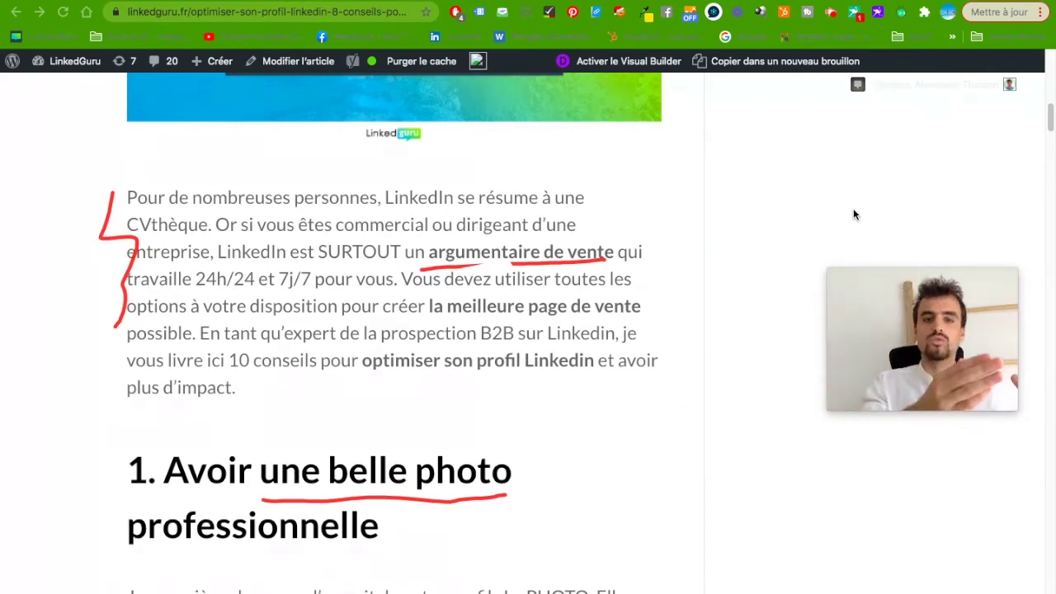
Scroll down the article and stop the Screencastify recording from its extension icon.
{"action": "scroll", "coordinate": [547, 424], "scroll_direction": "down", "scroll_amount": 10}
{"action": "scroll", "coordinate": [371, 483], "scroll_direction": "down", "scroll_amount": 15}
{"action": "scroll", "coordinate": [380, 446], "scroll_direction": "down", "scroll_amount": 5}
{"action": "scroll", "coordinate": [450, 400], "scroll_direction": "down", "scroll_amount": 3}
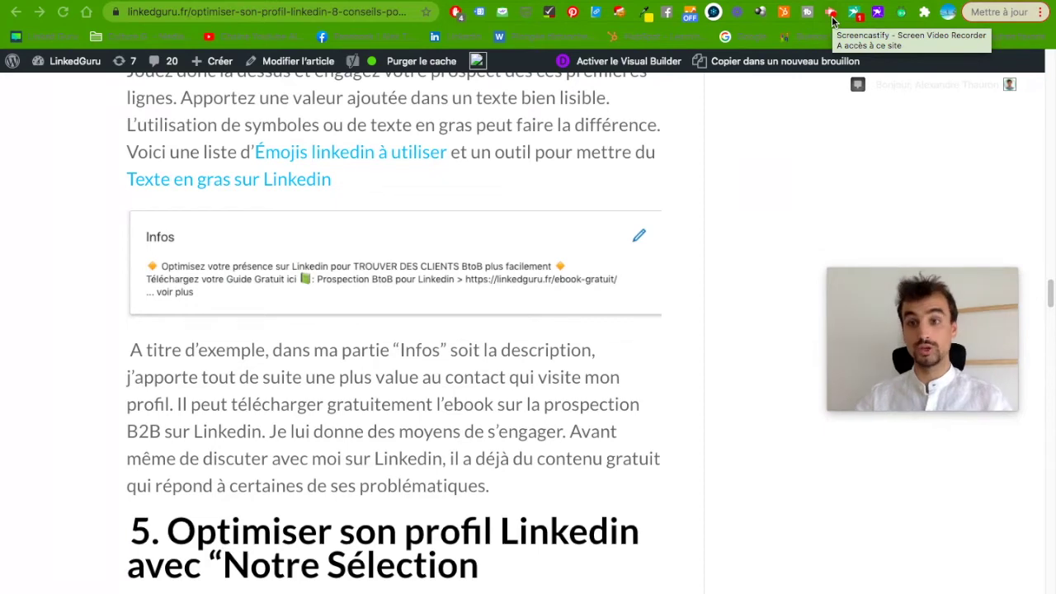
{"action": "left_click", "coordinate": [831, 21]}
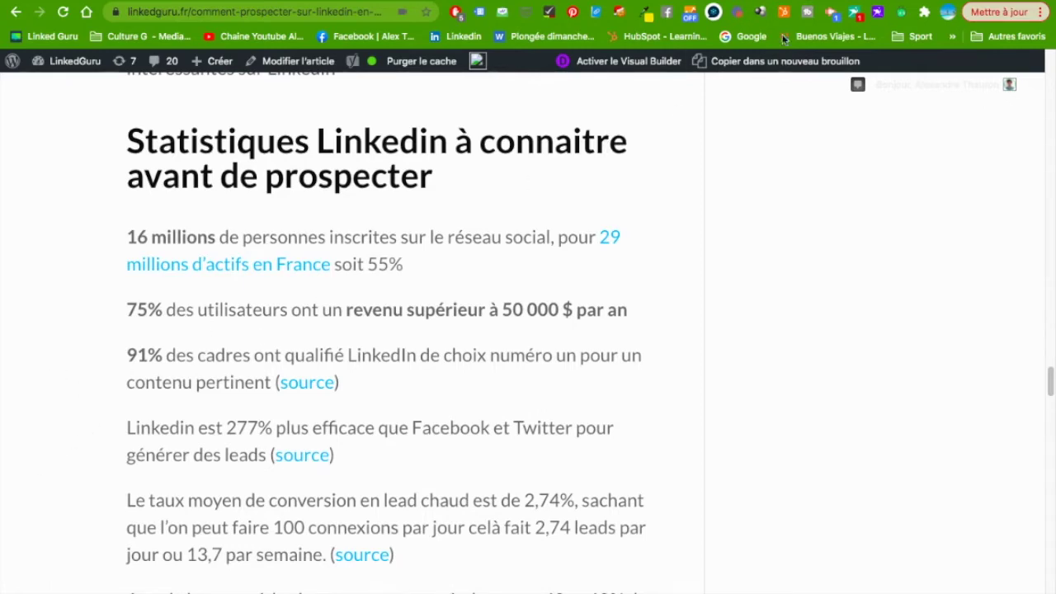
Launch the Vidyard Screen + Cam recorder and drag the webcam bubble to the bottom-right.
{"action": "left_click", "coordinate": [902, 13]}
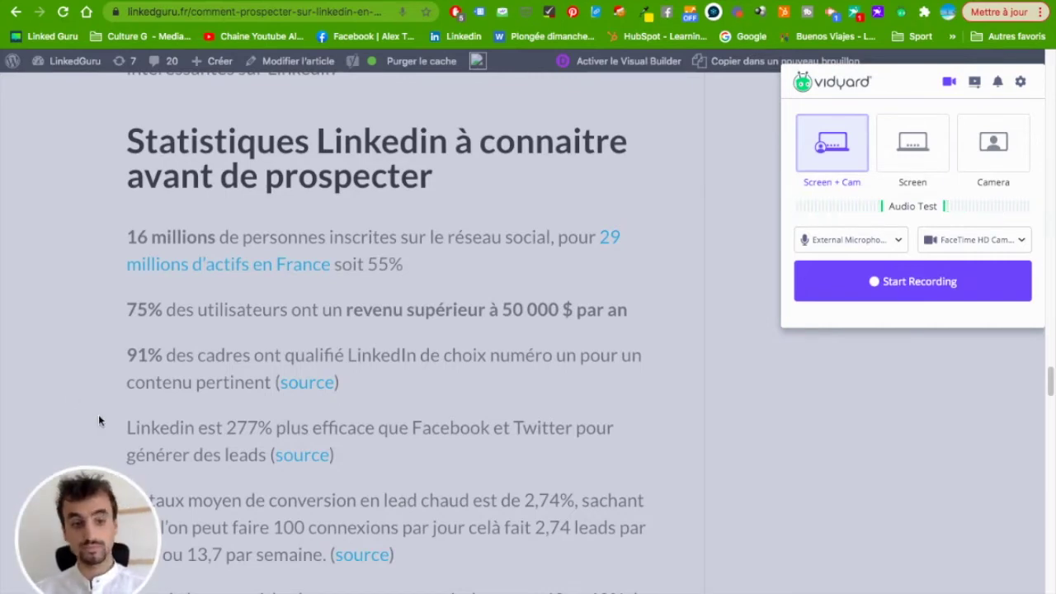
{"action": "left_click_drag", "start_coordinate": [87, 505], "coordinate": [852, 475]}
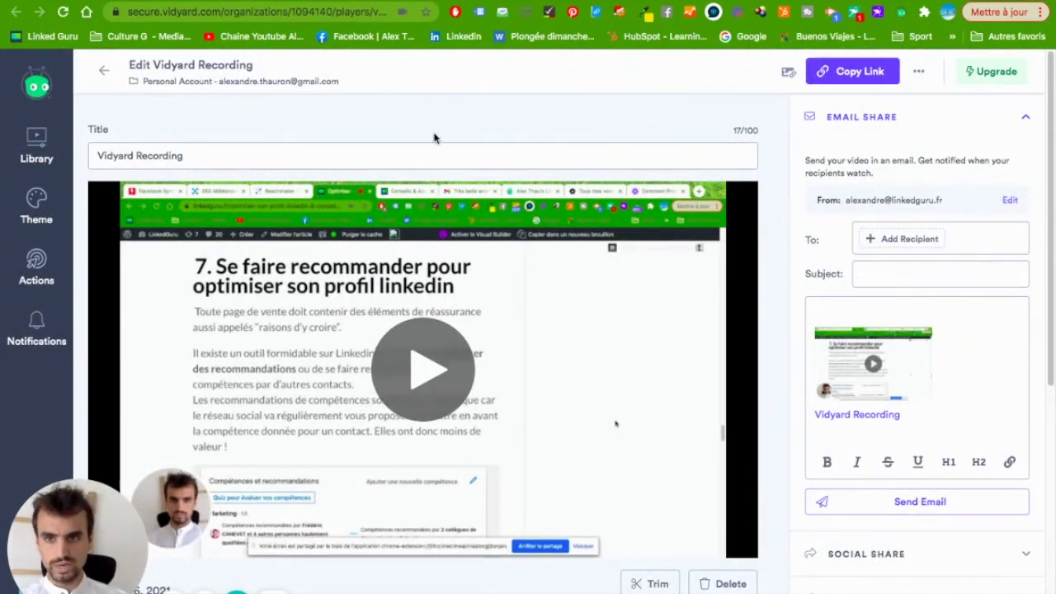
Overwrite the default 'Vidyard Recording' title with 'Présentation Produit'.
{"action": "double_click", "coordinate": [221, 159]}
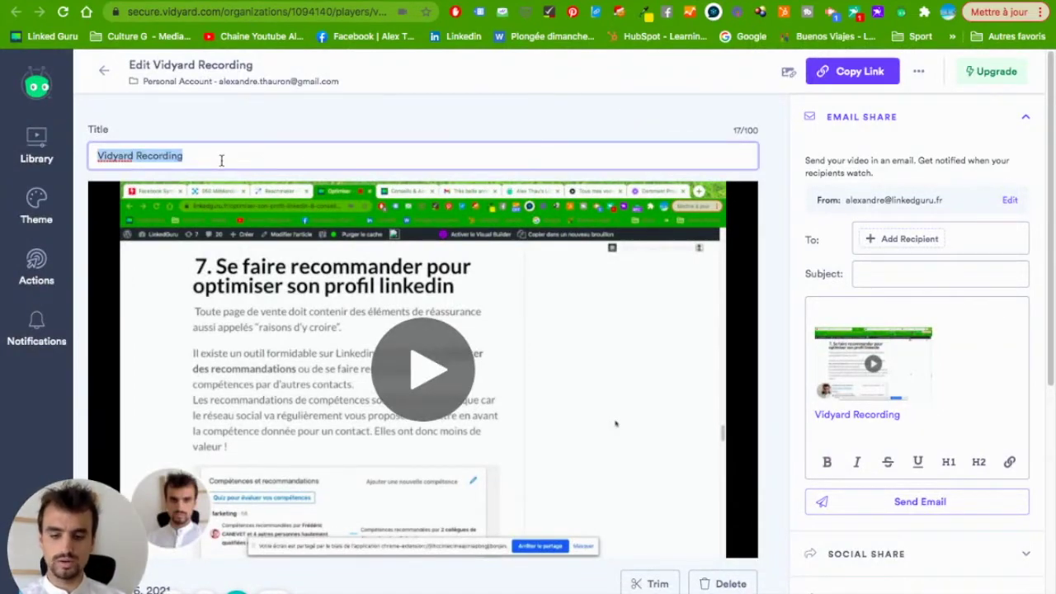
{"action": "type", "text": "Présentation Produit"}
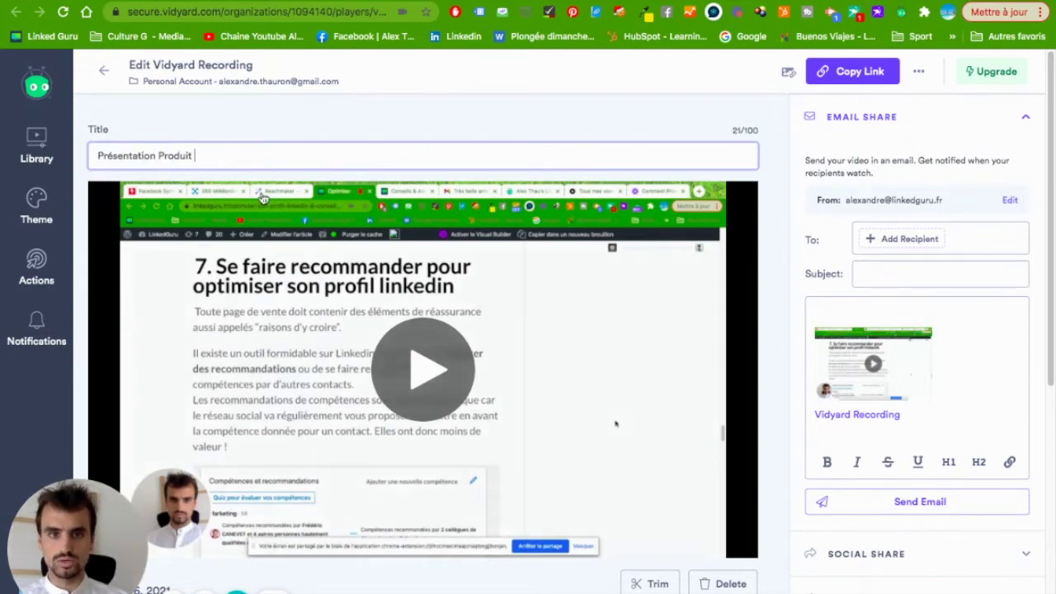
{"action": "scroll", "coordinate": [396, 298], "scroll_direction": "down", "scroll_amount": 2}
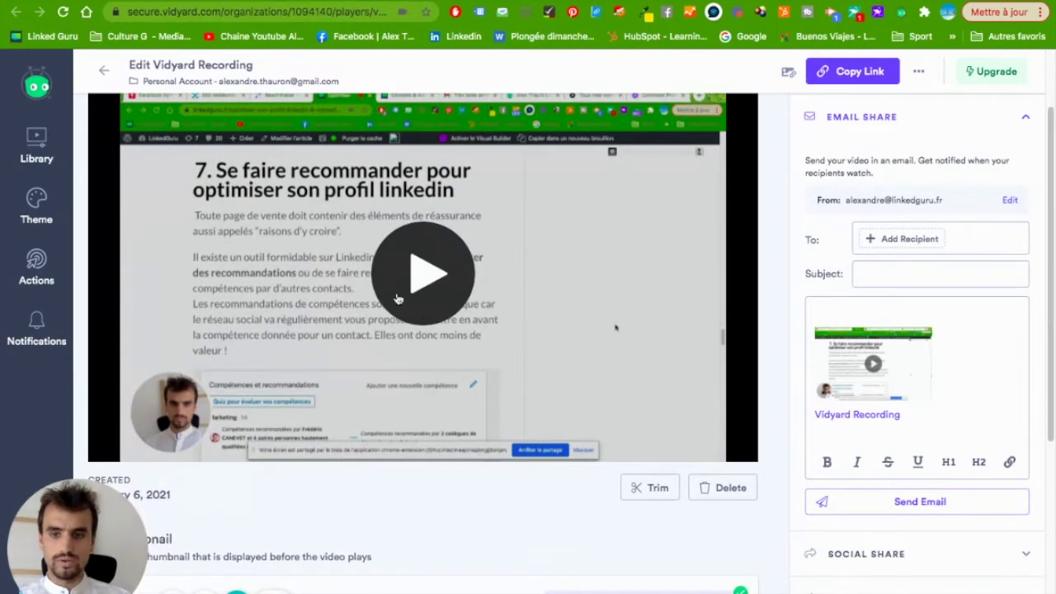
{"action": "scroll", "coordinate": [422, 347], "scroll_direction": "up", "scroll_amount": 2}
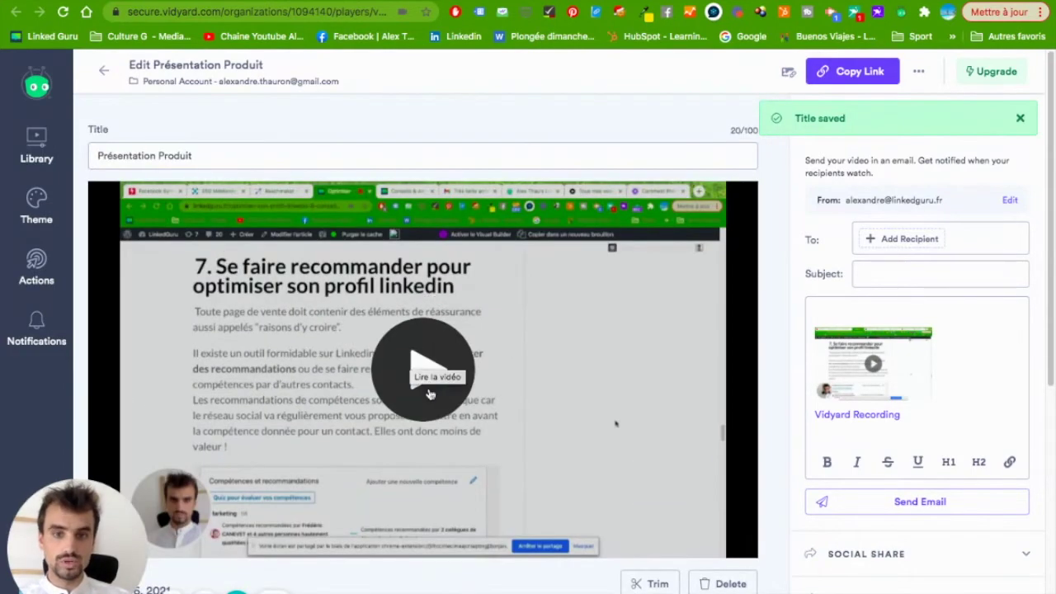
{"action": "scroll", "coordinate": [578, 446], "scroll_direction": "down", "scroll_amount": 3}
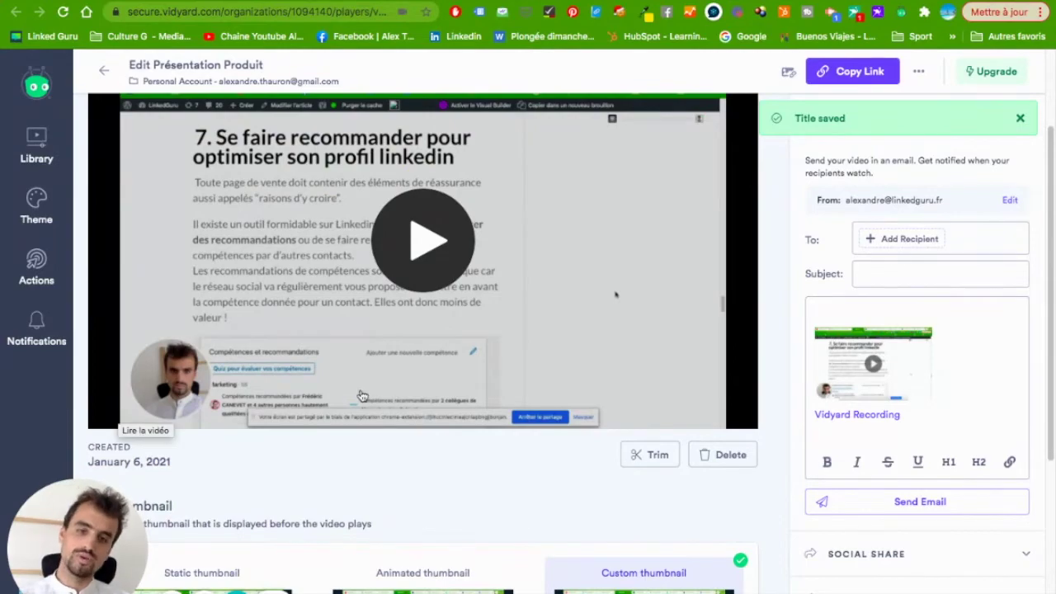
{"action": "scroll", "coordinate": [718, 437], "scroll_direction": "down", "scroll_amount": 1}
{"action": "scroll", "coordinate": [726, 444], "scroll_direction": "down", "scroll_amount": 3}
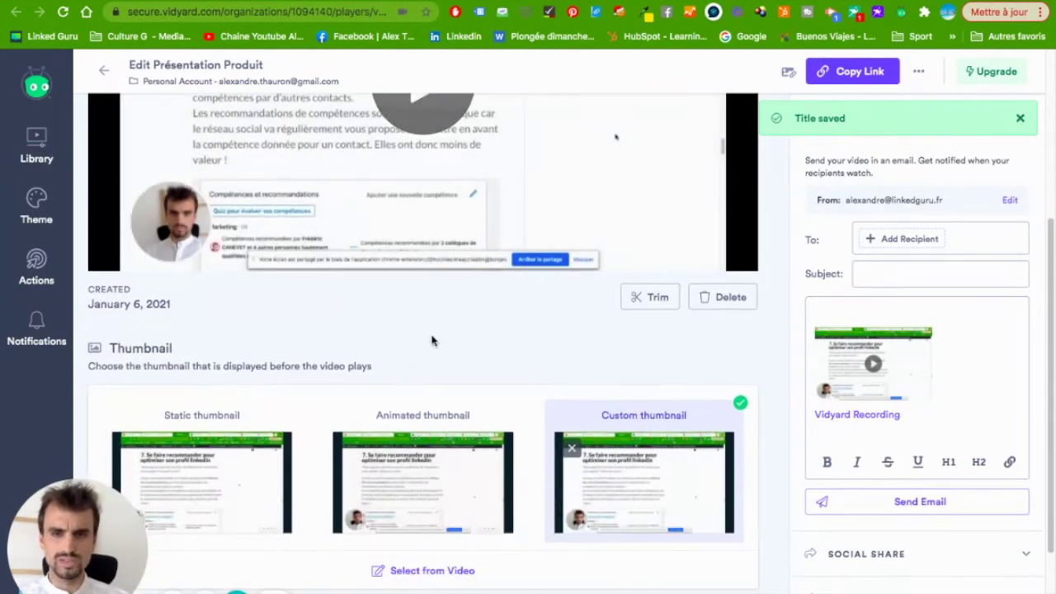
{"action": "scroll", "coordinate": [432, 340], "scroll_direction": "up", "scroll_amount": 5}
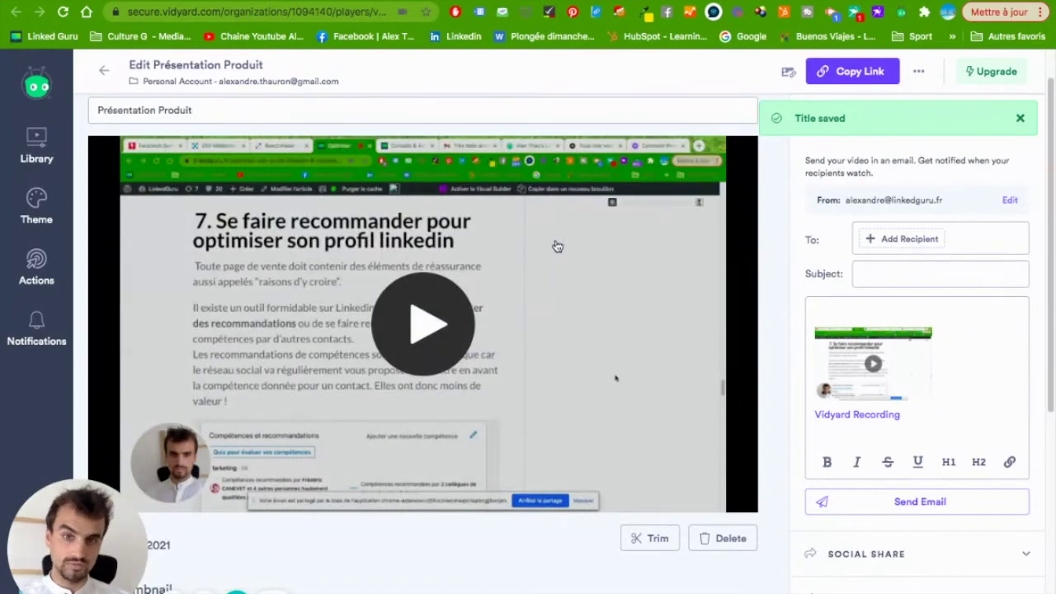
{"action": "scroll", "coordinate": [492, 250], "scroll_direction": "down", "scroll_amount": 1}
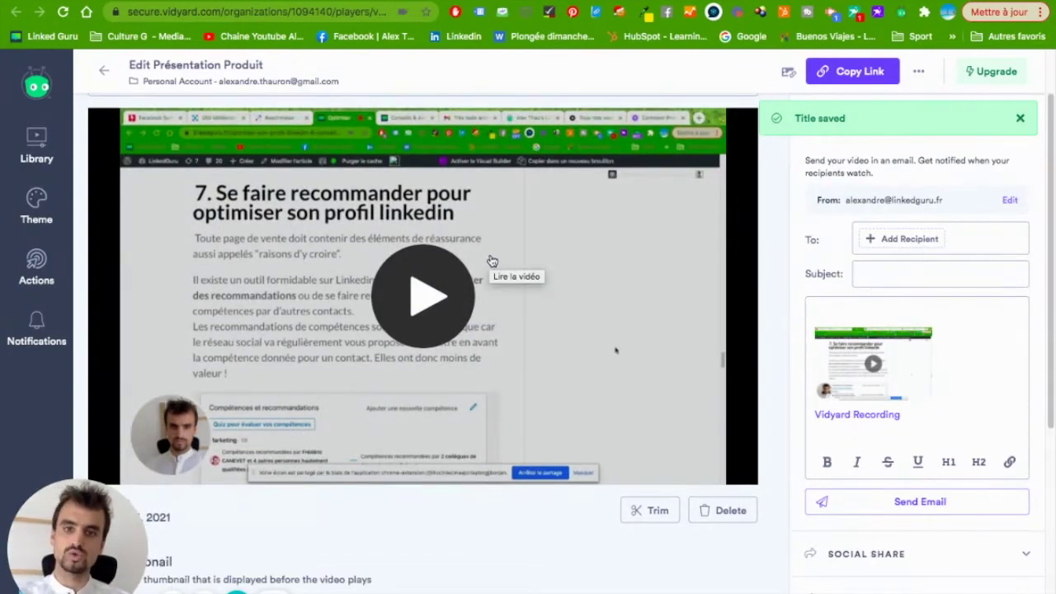
{"action": "scroll", "coordinate": [528, 213], "scroll_direction": "down", "scroll_amount": 4}
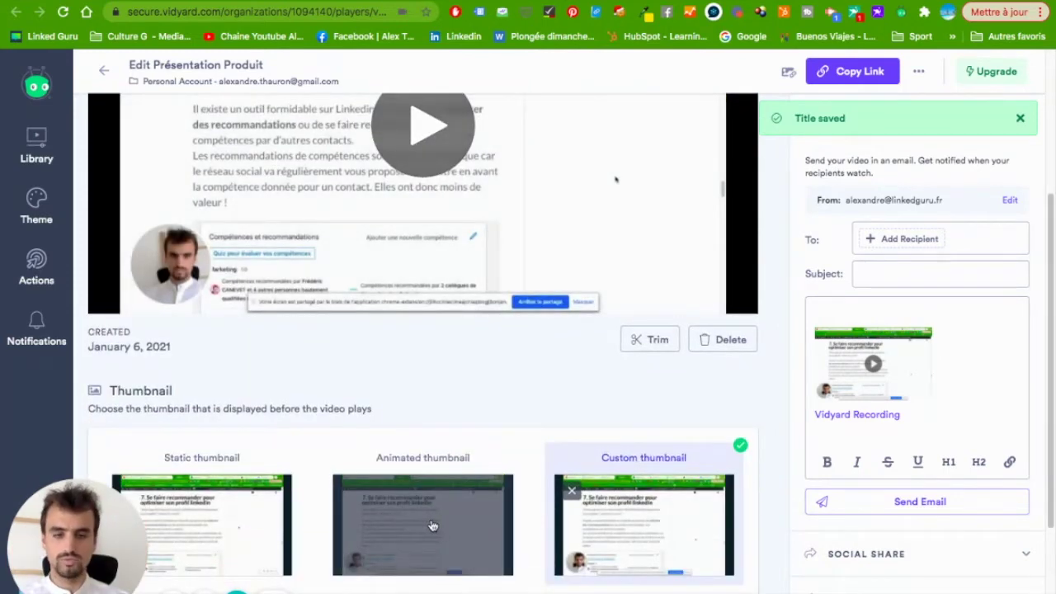
{"action": "scroll", "coordinate": [433, 520], "scroll_direction": "down", "scroll_amount": 1}
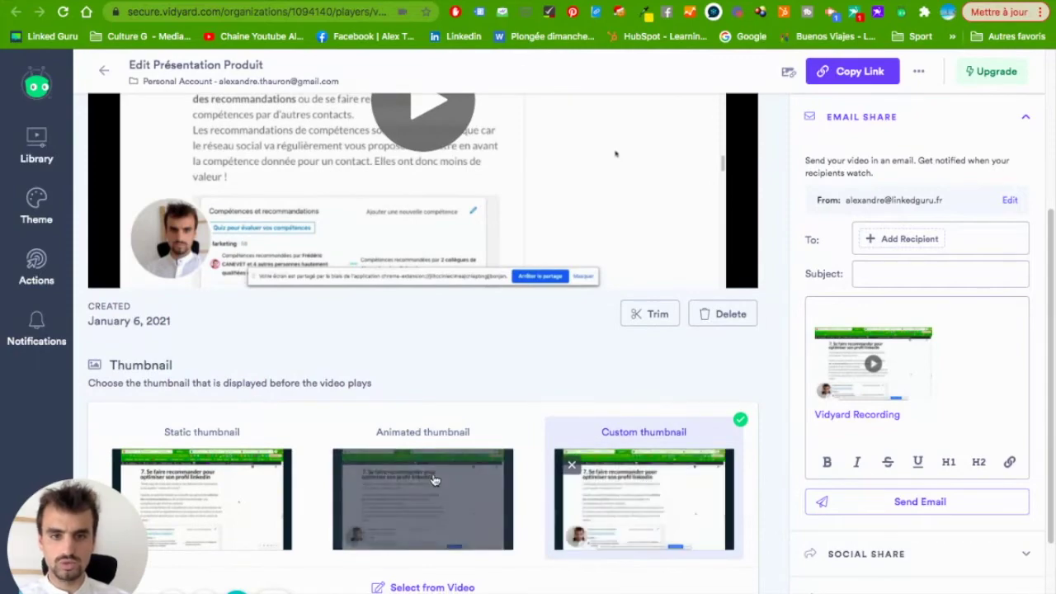
{"action": "scroll", "coordinate": [436, 485], "scroll_direction": "down", "scroll_amount": 4}
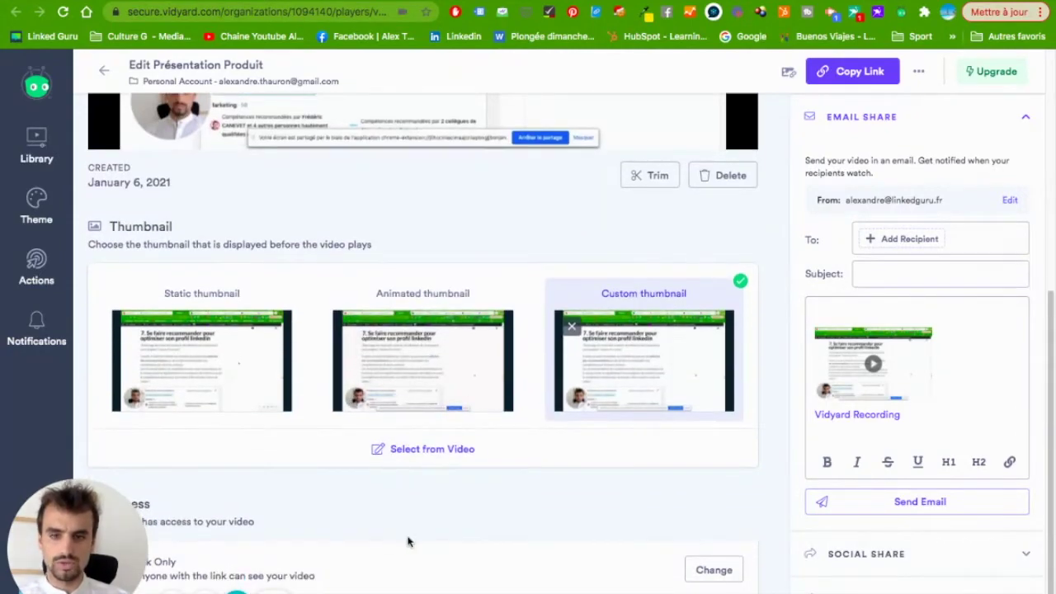
{"action": "scroll", "coordinate": [671, 322], "scroll_direction": "up", "scroll_amount": 10}
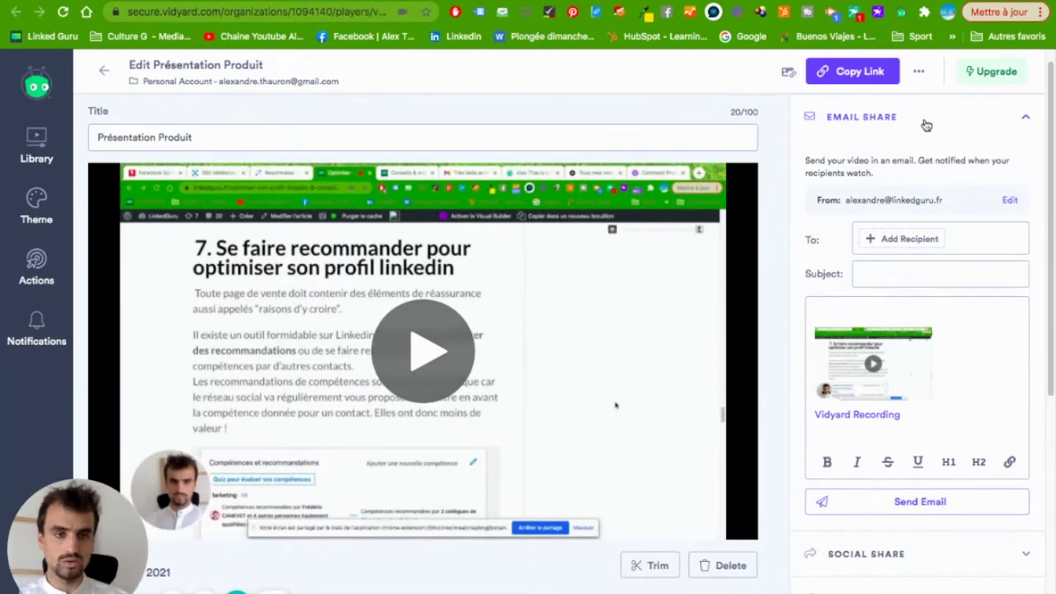
Try the email recipient and subject fields, then expand the social and embed sharing options.
{"action": "left_click", "coordinate": [904, 239]}
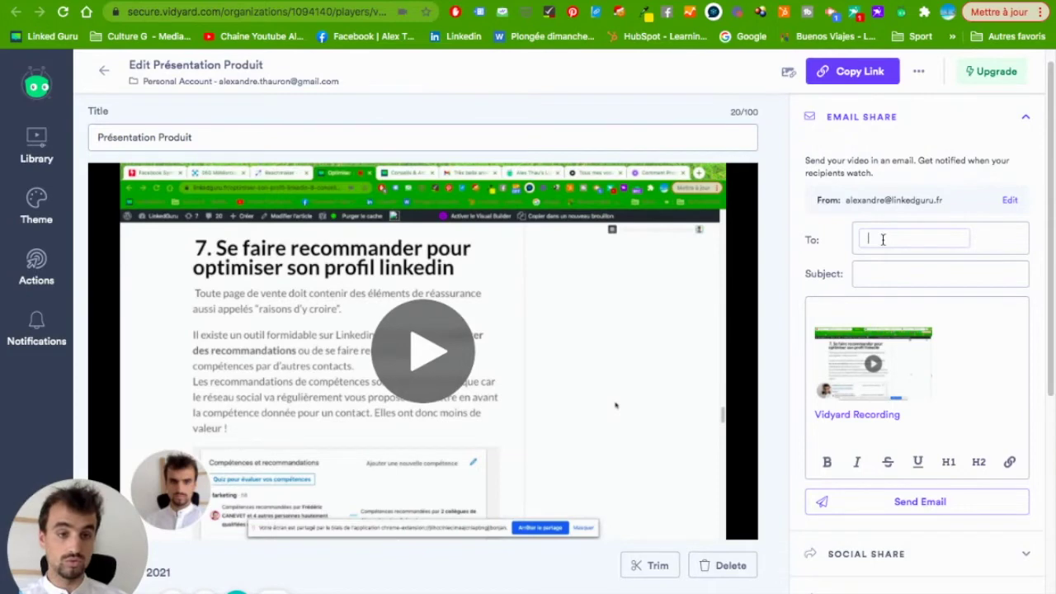
{"action": "left_click", "coordinate": [884, 274]}
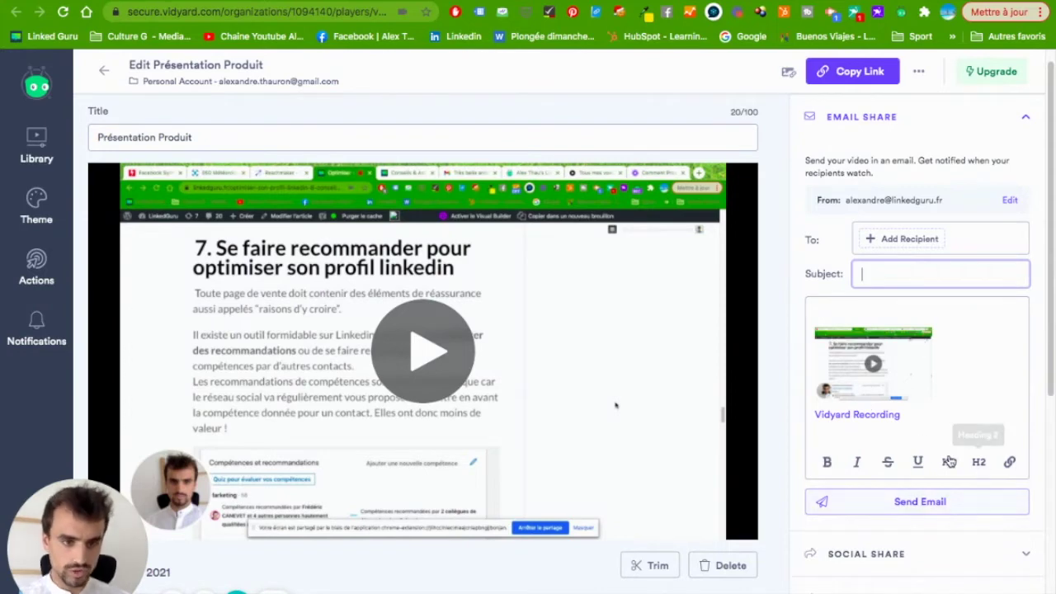
{"action": "scroll", "coordinate": [948, 495], "scroll_direction": "down", "scroll_amount": 2}
{"action": "left_click", "coordinate": [972, 556]}
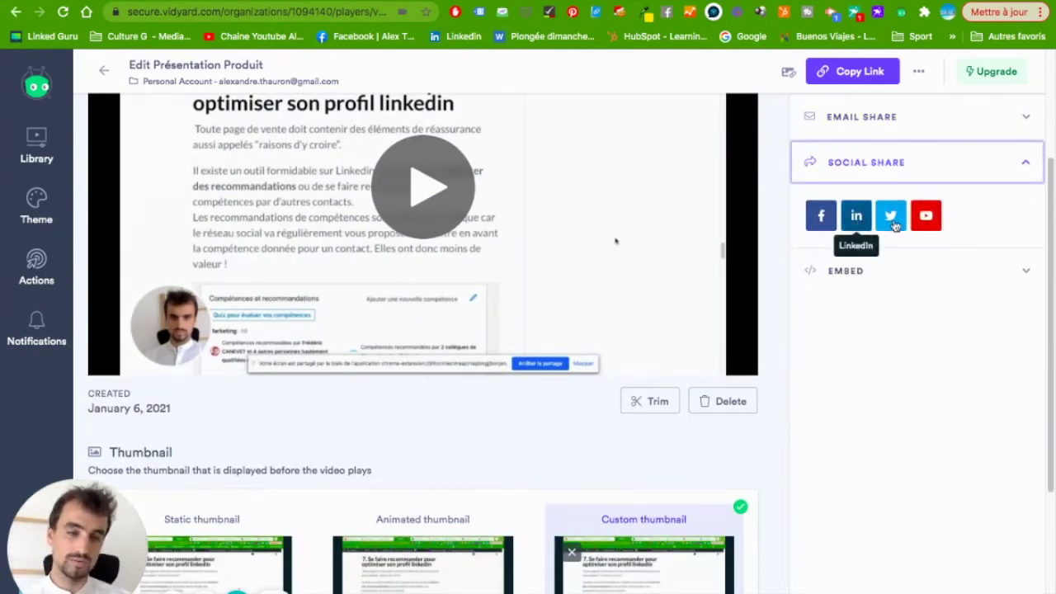
{"action": "left_click", "coordinate": [876, 274]}
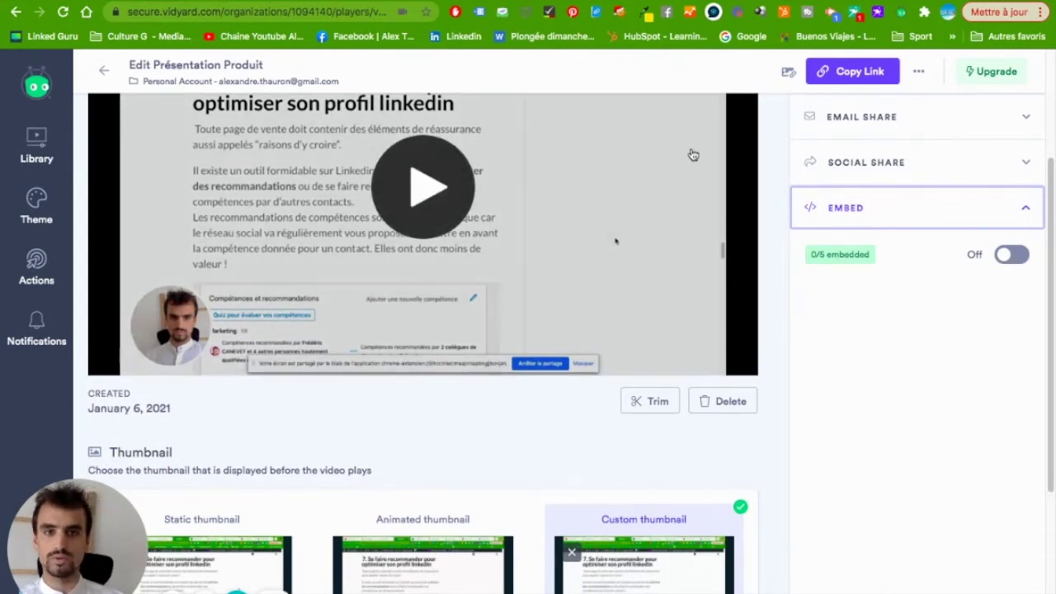
Copy the Présentation Produit video's share link.
{"action": "scroll", "coordinate": [644, 165], "scroll_direction": "up", "scroll_amount": 1}
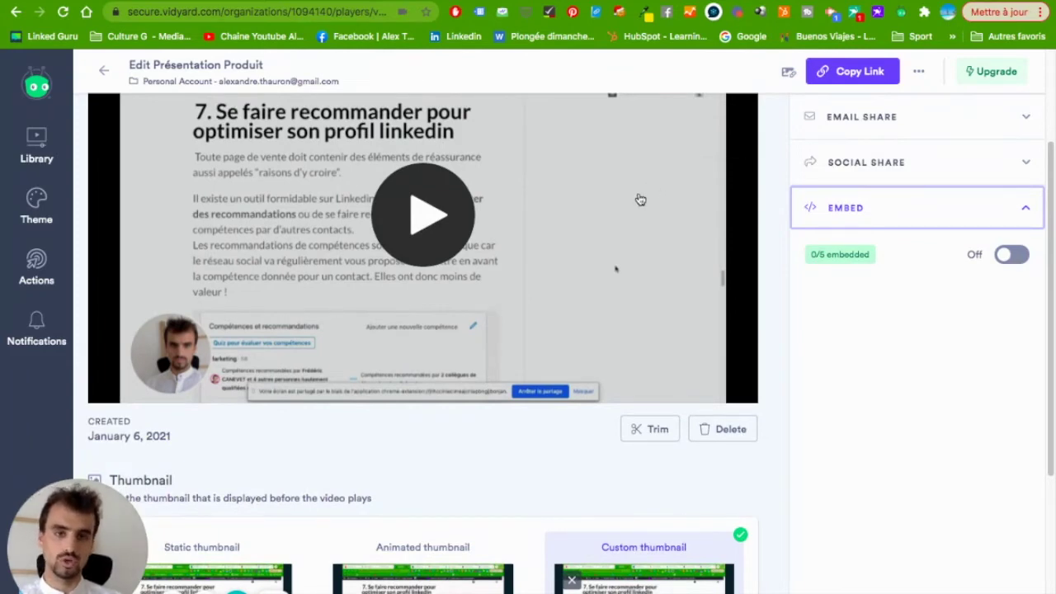
{"action": "scroll", "coordinate": [633, 200], "scroll_direction": "up", "scroll_amount": 5}
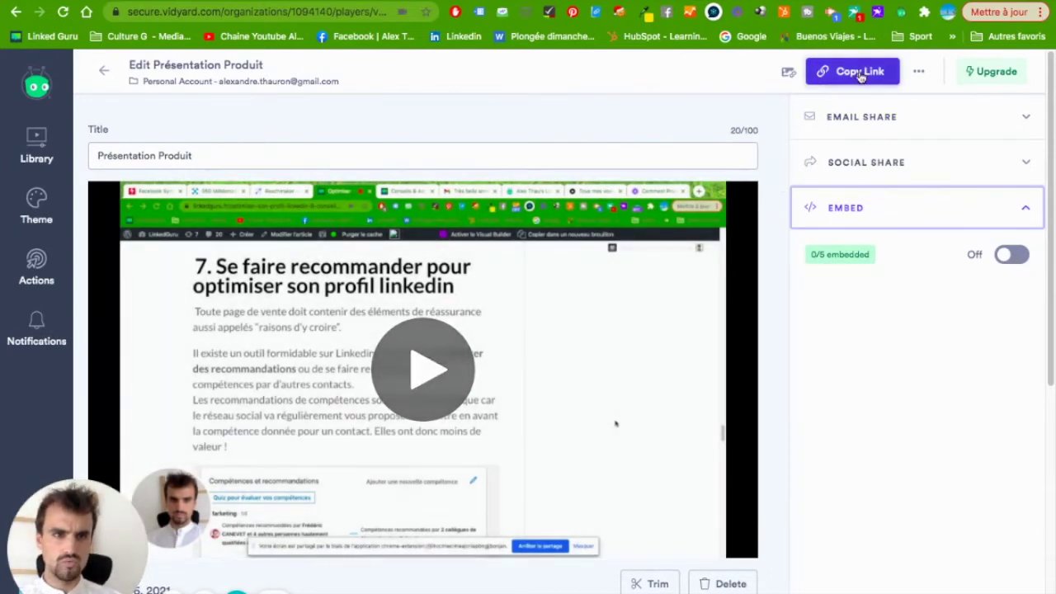
{"action": "left_click", "coordinate": [860, 74]}
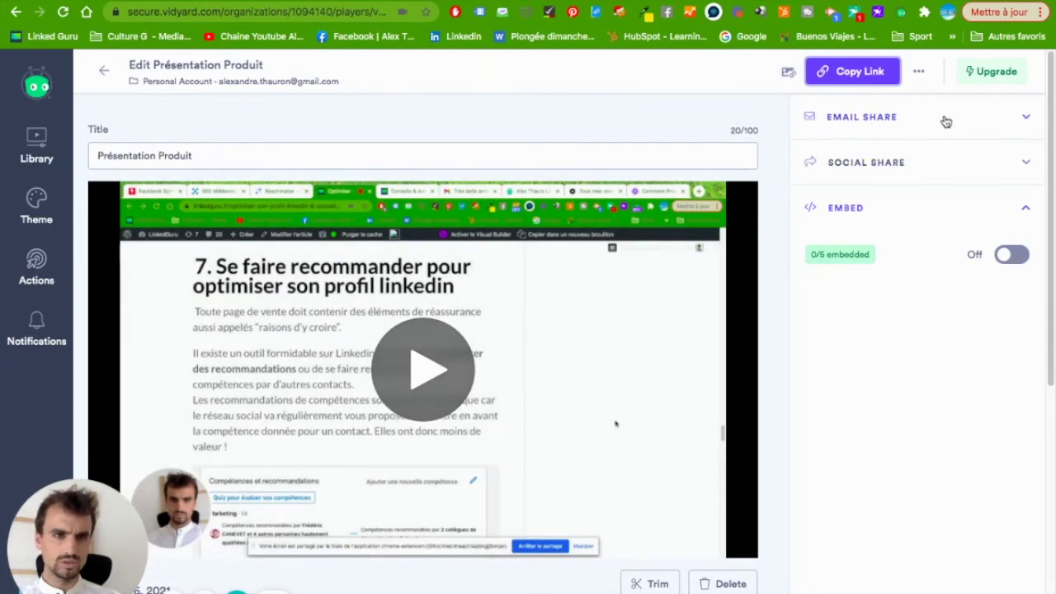
Expand Email Share and add the recipient's email address.
{"action": "left_click", "coordinate": [948, 123]}
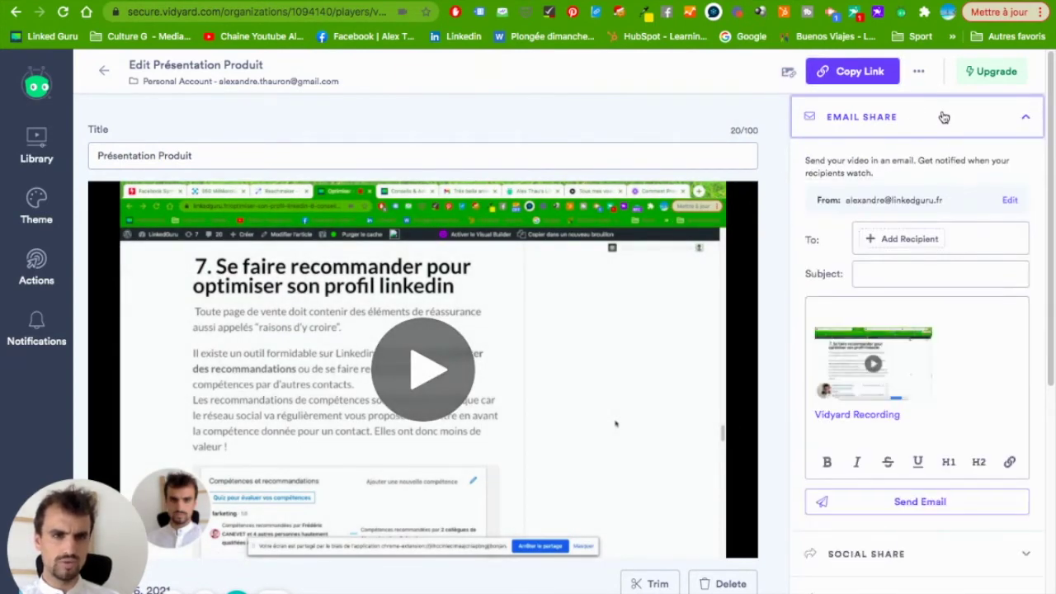
{"action": "left_click", "coordinate": [943, 116]}
{"action": "left_click", "coordinate": [944, 119]}
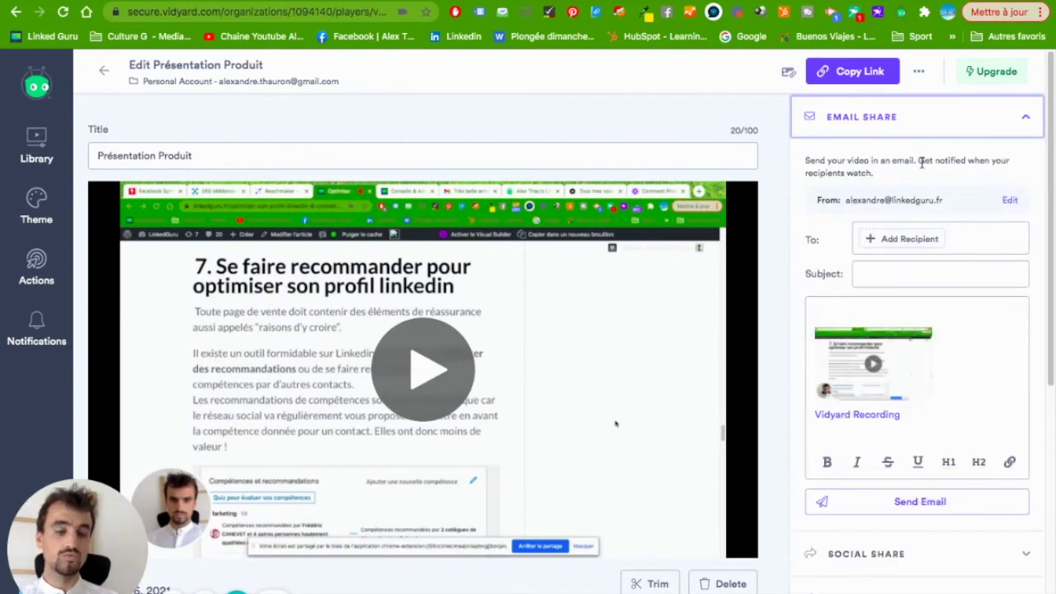
{"action": "left_click", "coordinate": [889, 238]}
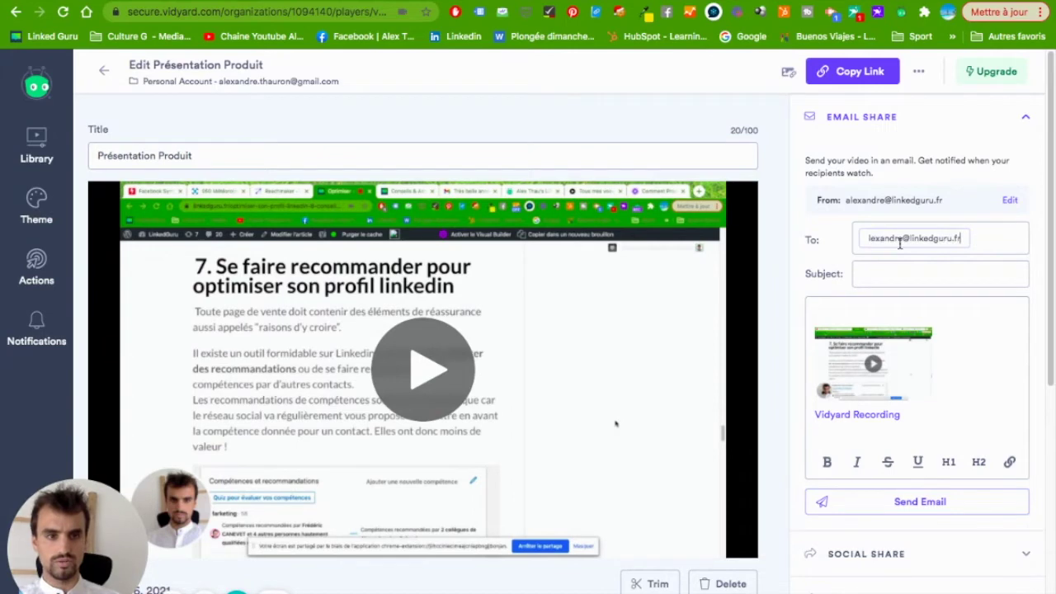
{"action": "left_click", "coordinate": [981, 245]}
{"action": "left_click", "coordinate": [926, 240]}
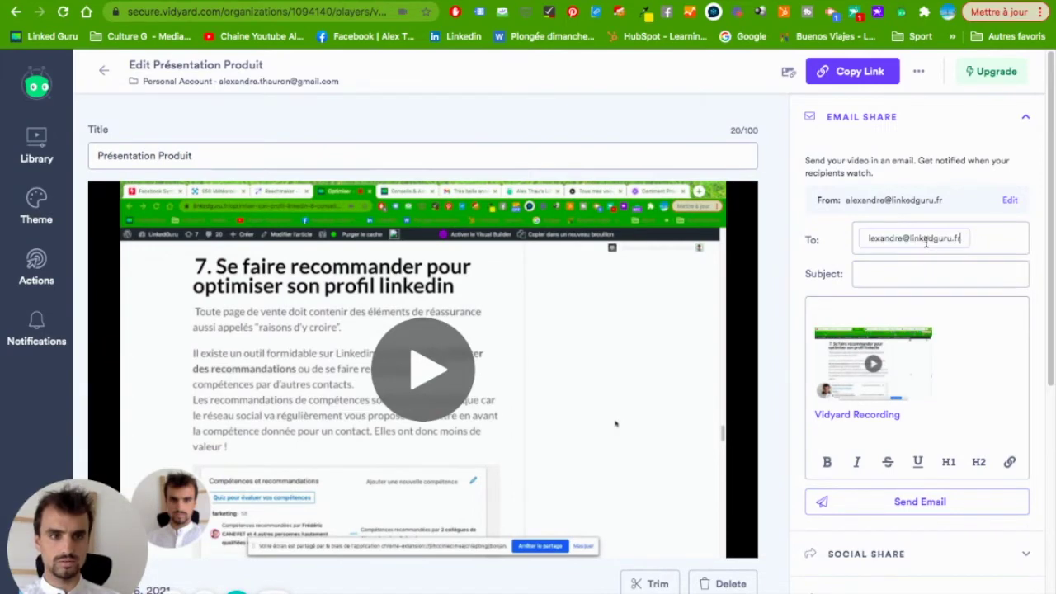
{"action": "key", "text": "Return"}
{"action": "left_click", "coordinate": [868, 304]}
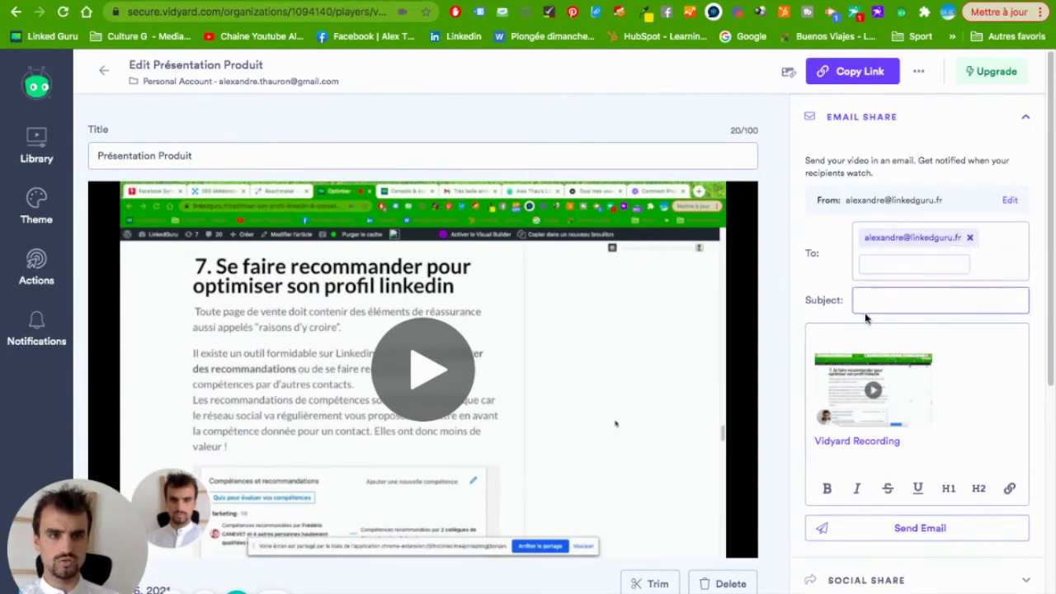
Enter a 'Très belle année' greeting subject addressed to the recipient and send the email.
{"action": "left_click", "coordinate": [884, 299]}
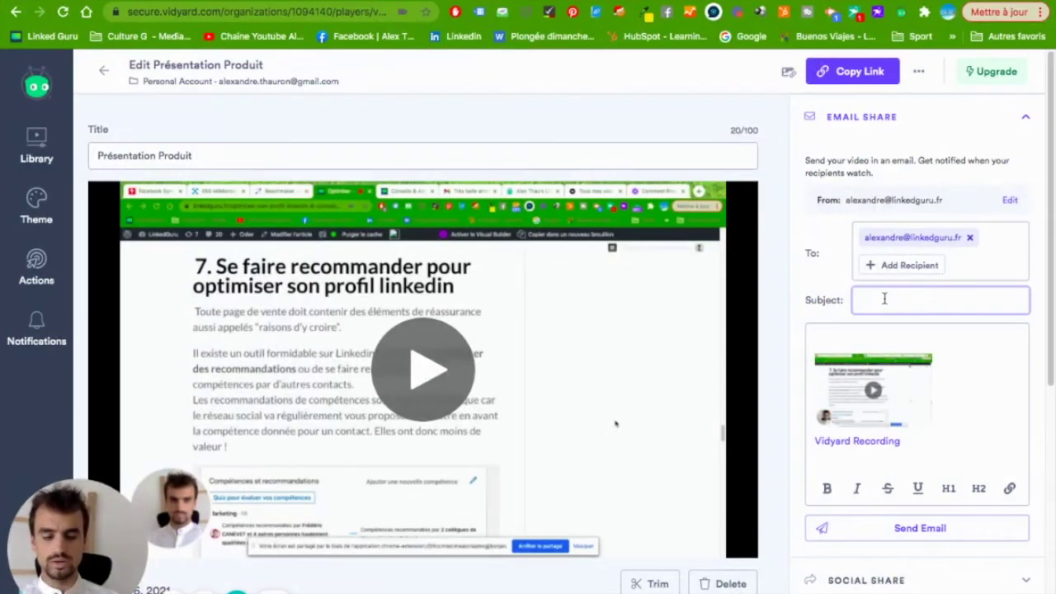
{"action": "type", "text": "Très belle année Ale"}
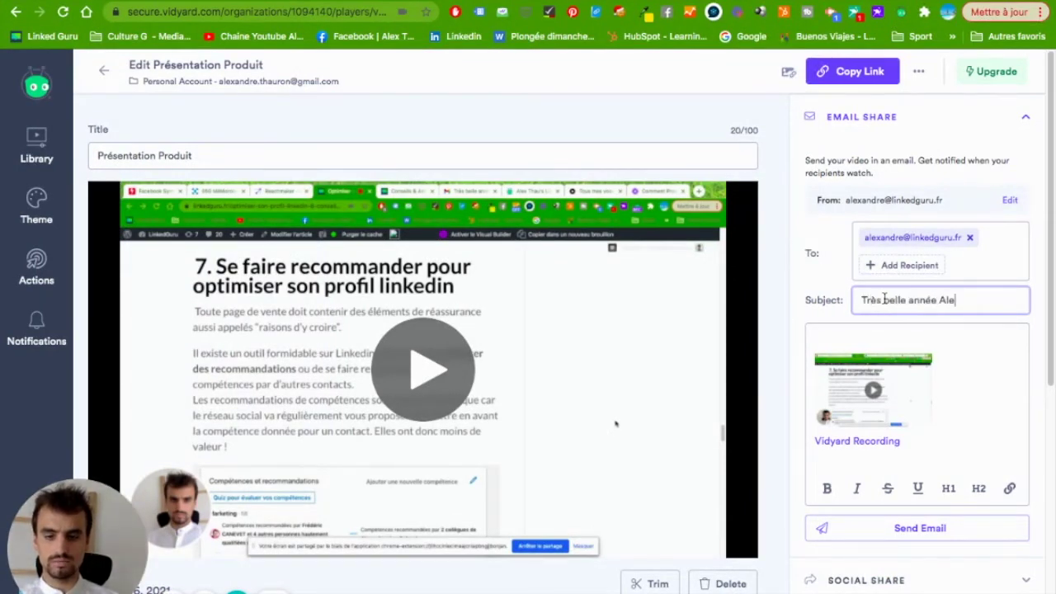
{"action": "type", "text": "x !!!"}
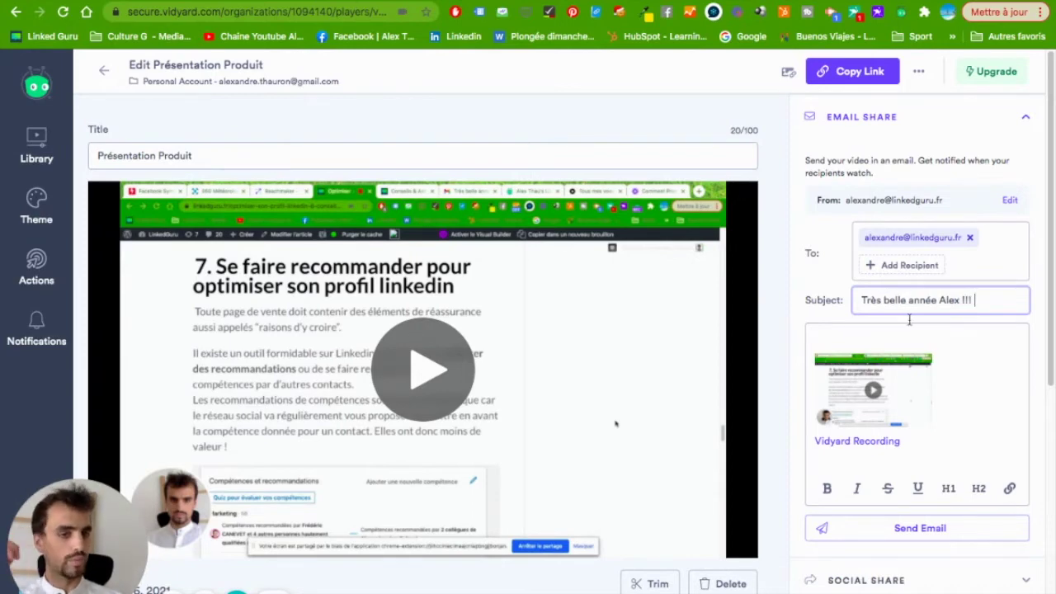
{"action": "left_click", "coordinate": [915, 531]}
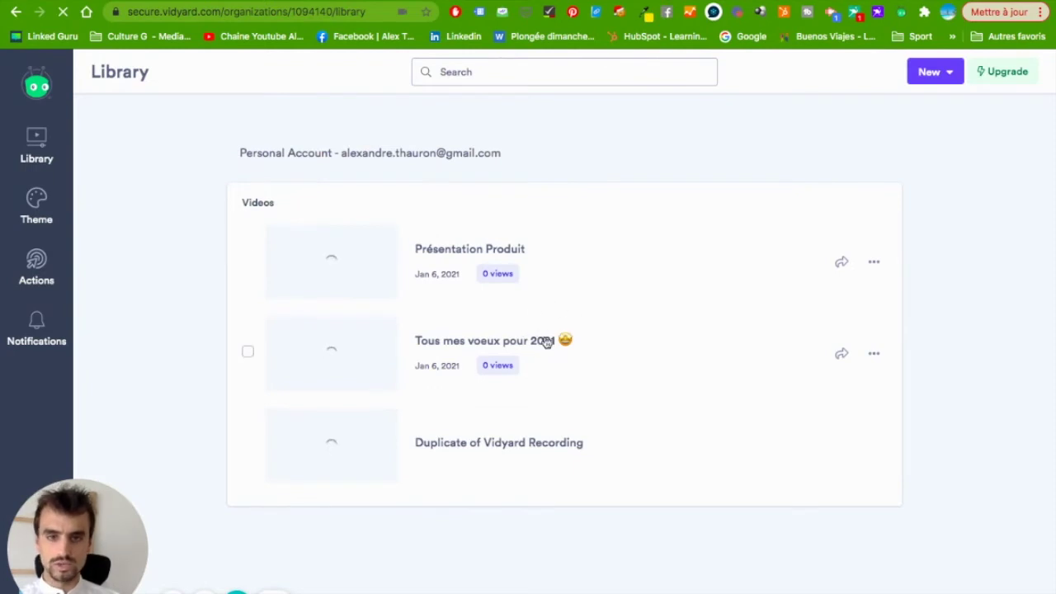
Check the 'Tous mes voeux pour 2021' video options, then view Free ($0), Pro ($15) and Teams plans.
{"action": "left_click", "coordinate": [871, 355]}
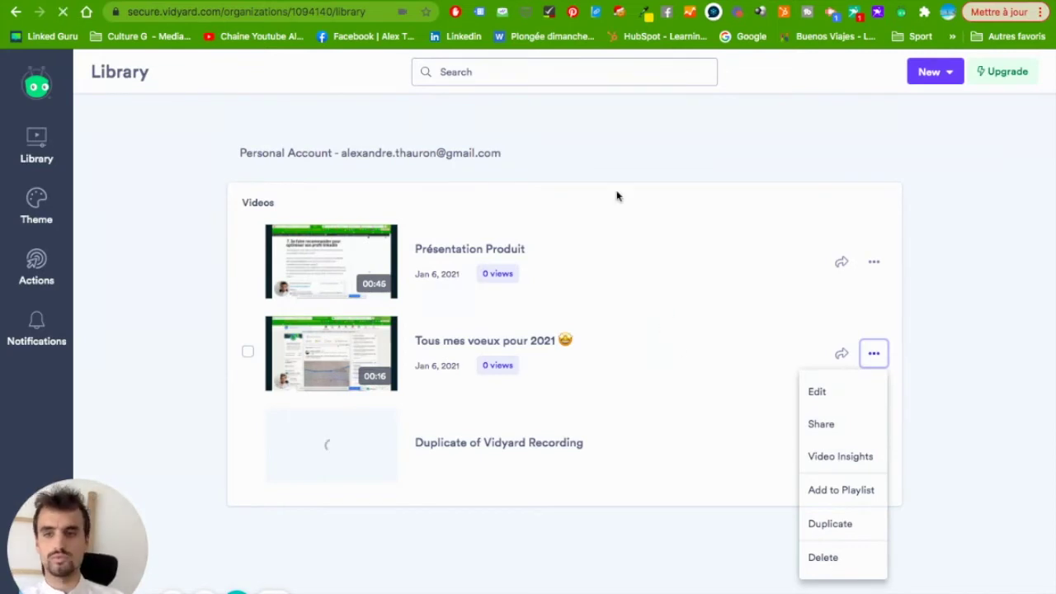
{"action": "left_click", "coordinate": [635, 136]}
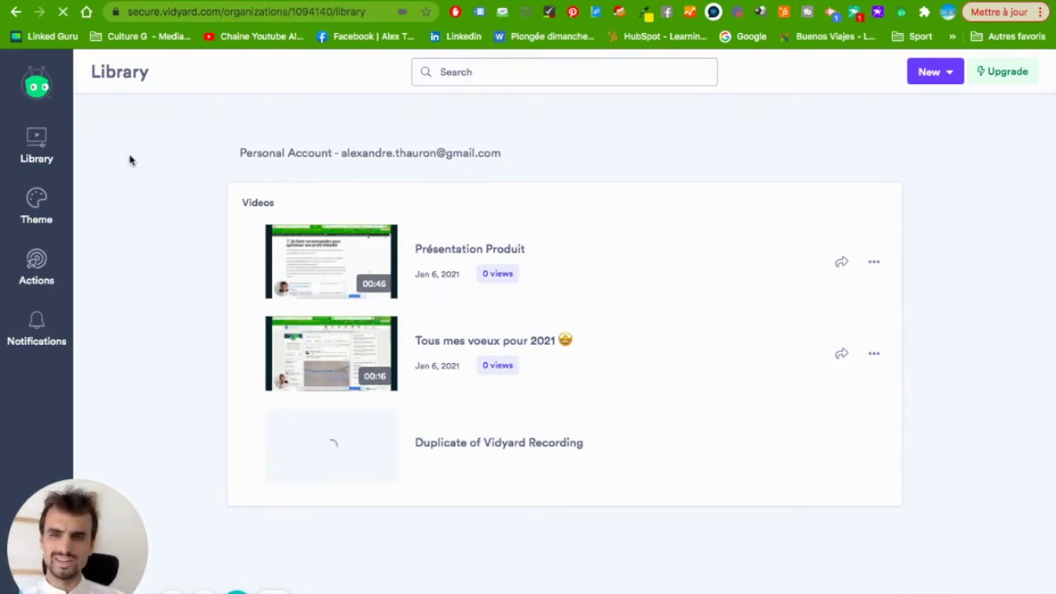
{"action": "left_click", "coordinate": [46, 273]}
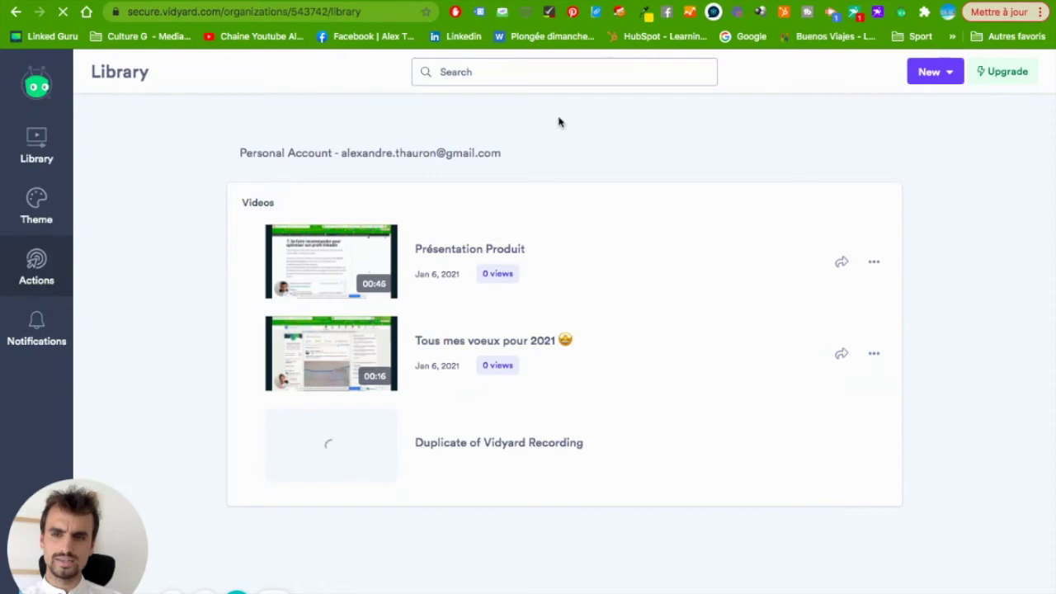
{"action": "left_click", "coordinate": [1001, 72]}
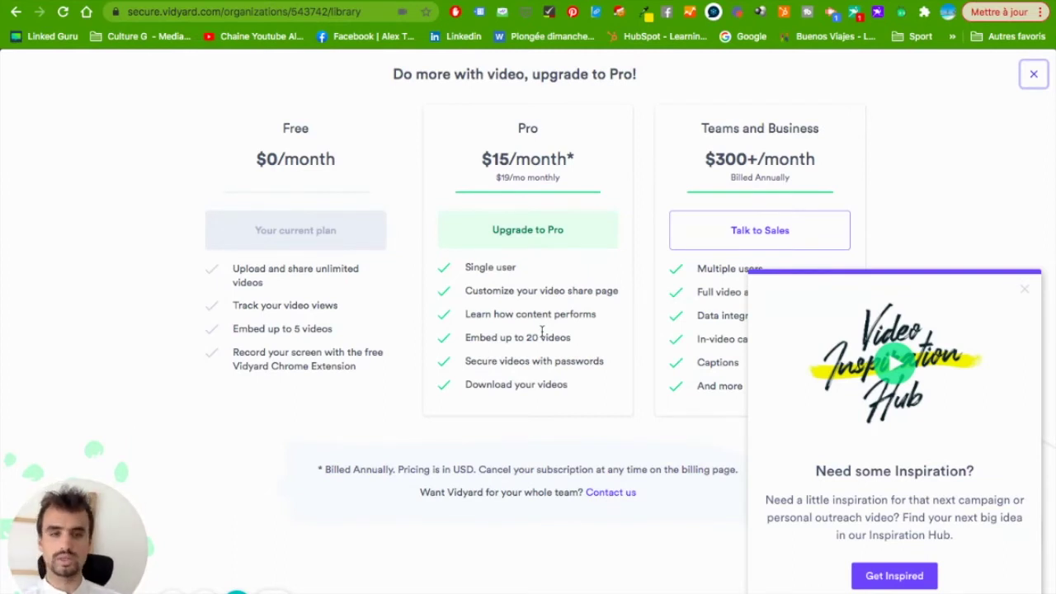
Dismiss the Inspiration Hub popup, leave pricing, and browse the Actions page's Share Page Action preview.
{"action": "left_click", "coordinate": [1025, 288]}
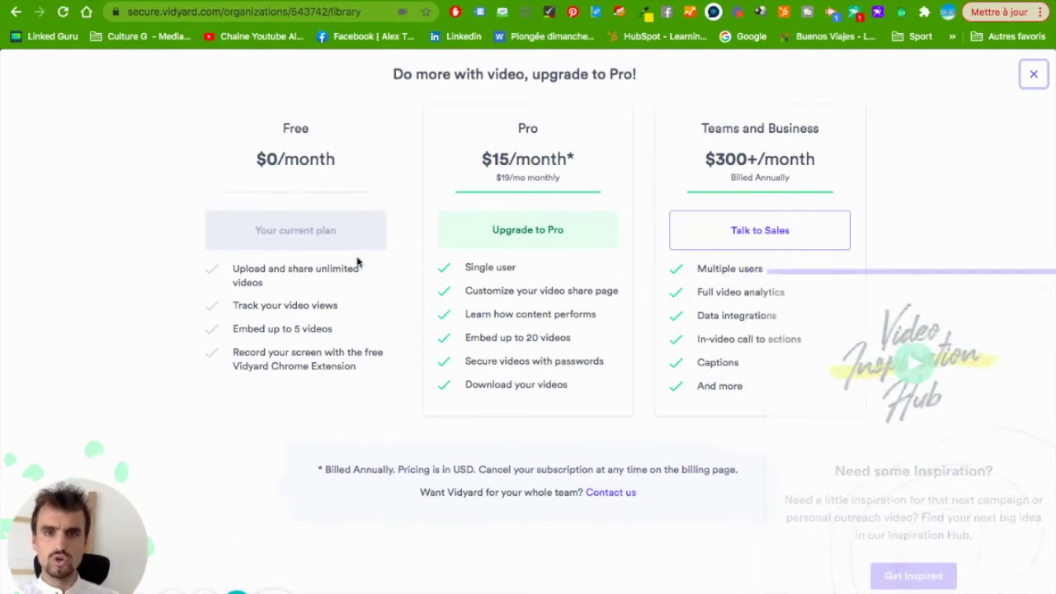
{"action": "left_click", "coordinate": [16, 12]}
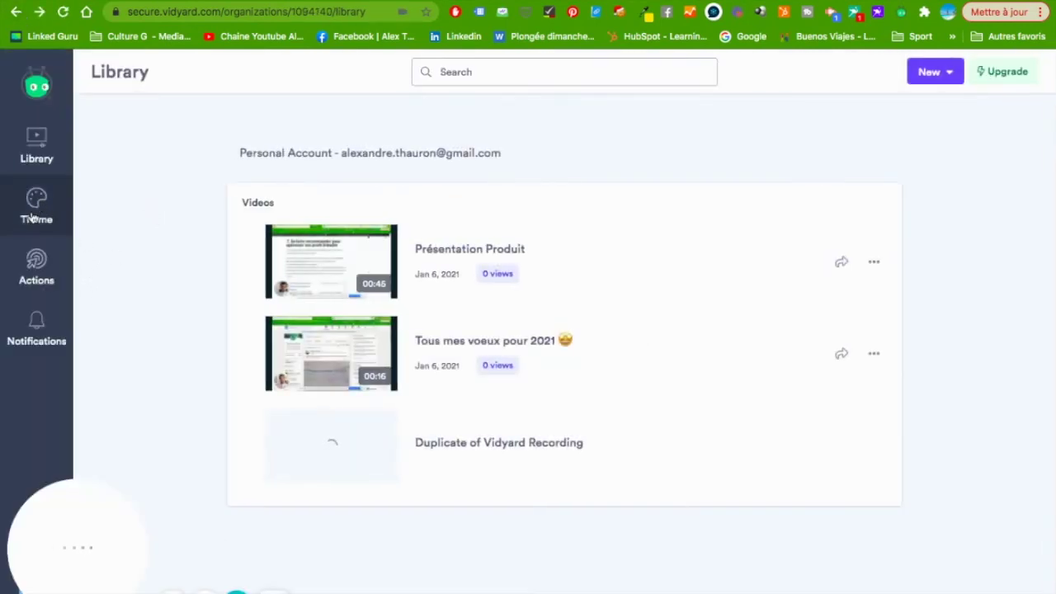
{"action": "left_click", "coordinate": [33, 269]}
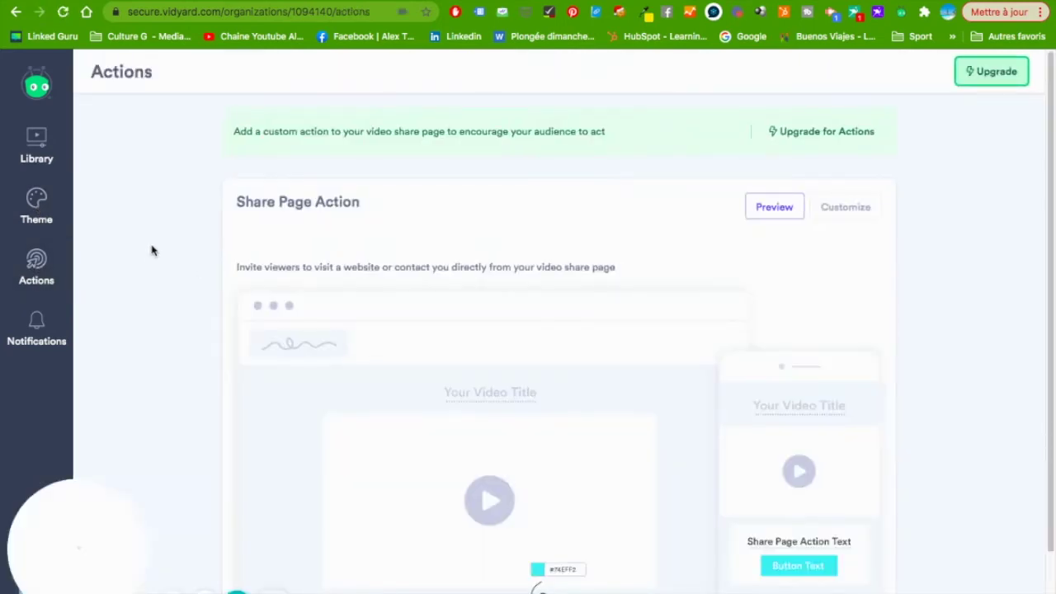
{"action": "scroll", "coordinate": [149, 254], "scroll_direction": "down", "scroll_amount": 1}
{"action": "scroll", "coordinate": [148, 253], "scroll_direction": "down", "scroll_amount": 1}
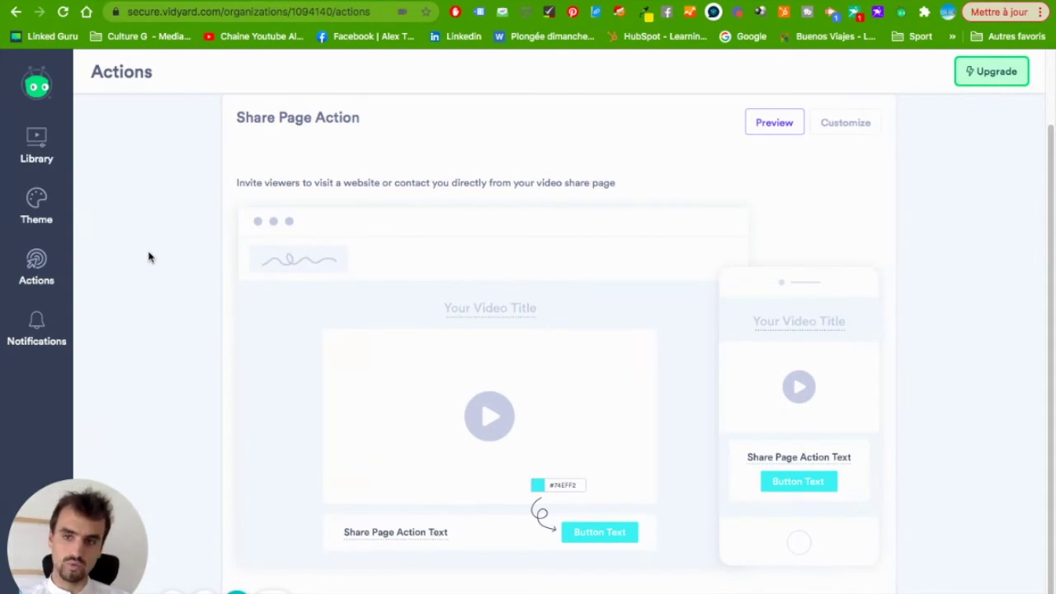
Glance at the notifications list, then return to the top of the Actions page.
{"action": "left_click", "coordinate": [37, 328]}
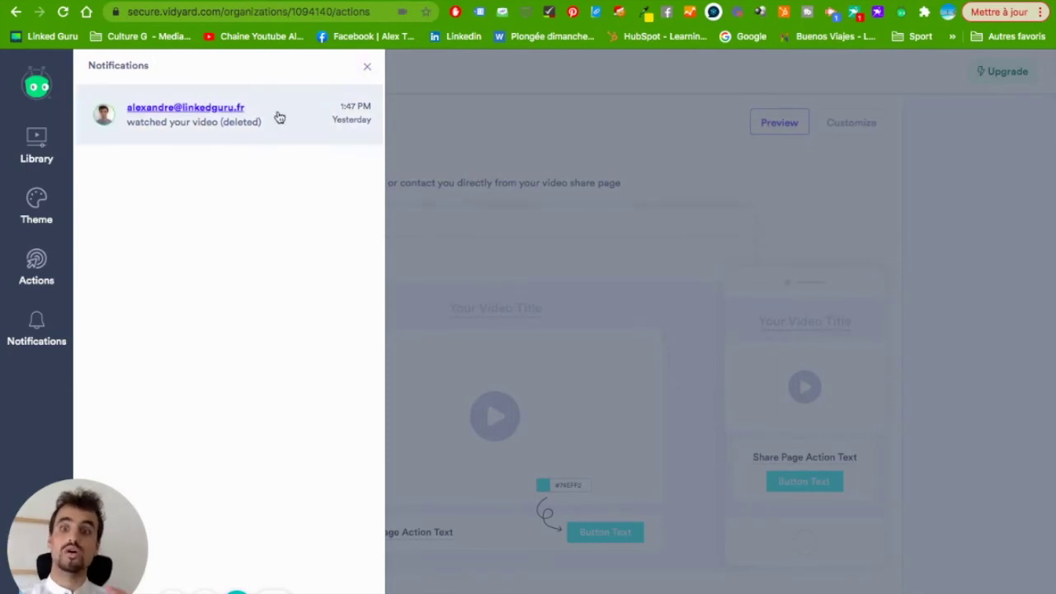
{"action": "left_click", "coordinate": [368, 69]}
{"action": "scroll", "coordinate": [153, 127], "scroll_direction": "up", "scroll_amount": 2}
{"action": "scroll", "coordinate": [137, 156], "scroll_direction": "up", "scroll_amount": 2}
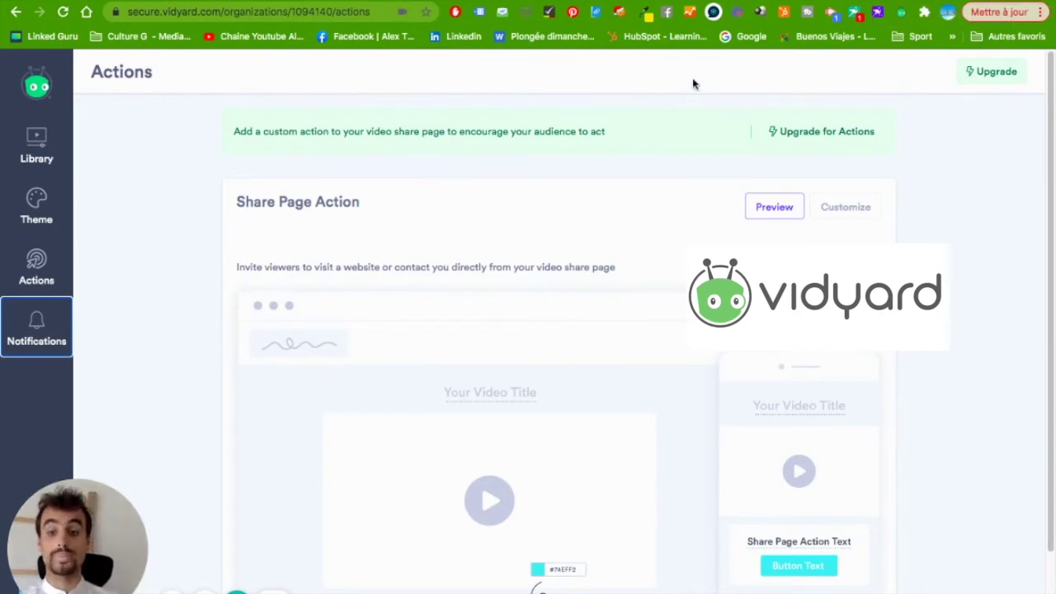
Open the 'Tous mes voeux pour 2021' share page and play a few seconds before pausing.
{"action": "left_click", "coordinate": [237, 591]}
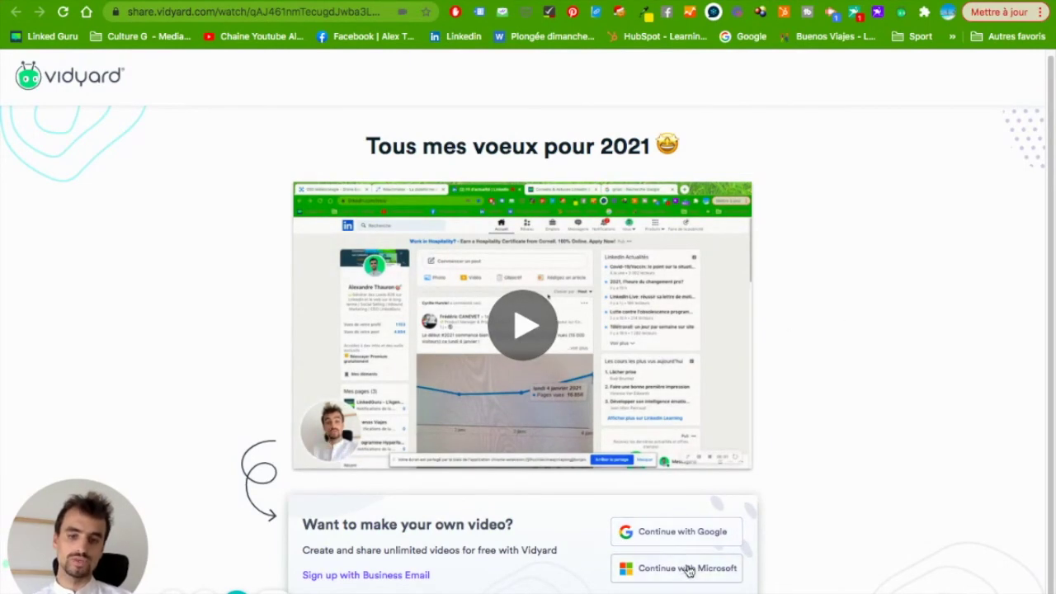
{"action": "left_click", "coordinate": [523, 325]}
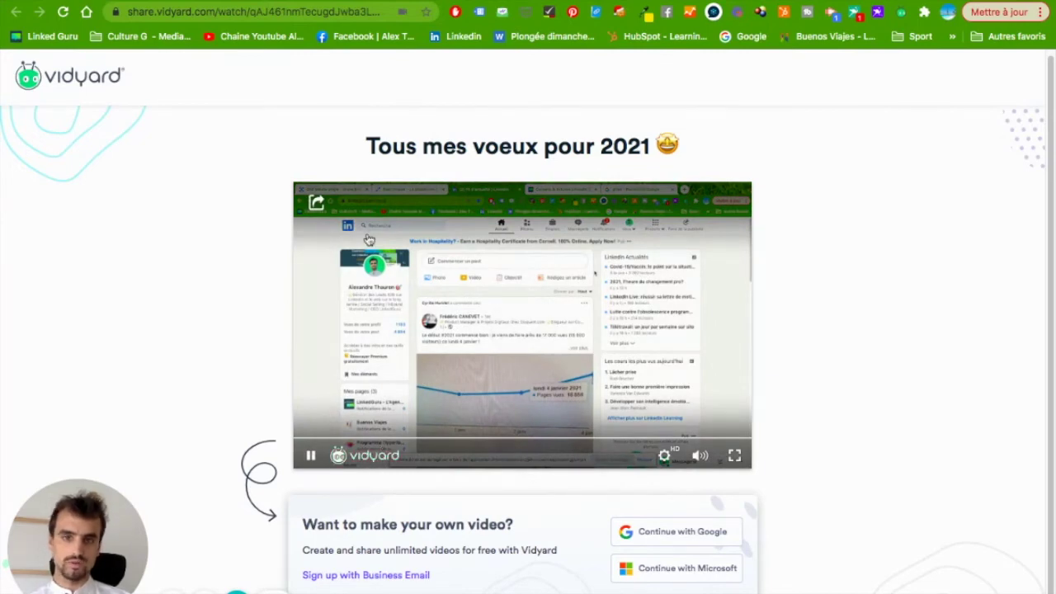
{"action": "left_click", "coordinate": [310, 455]}
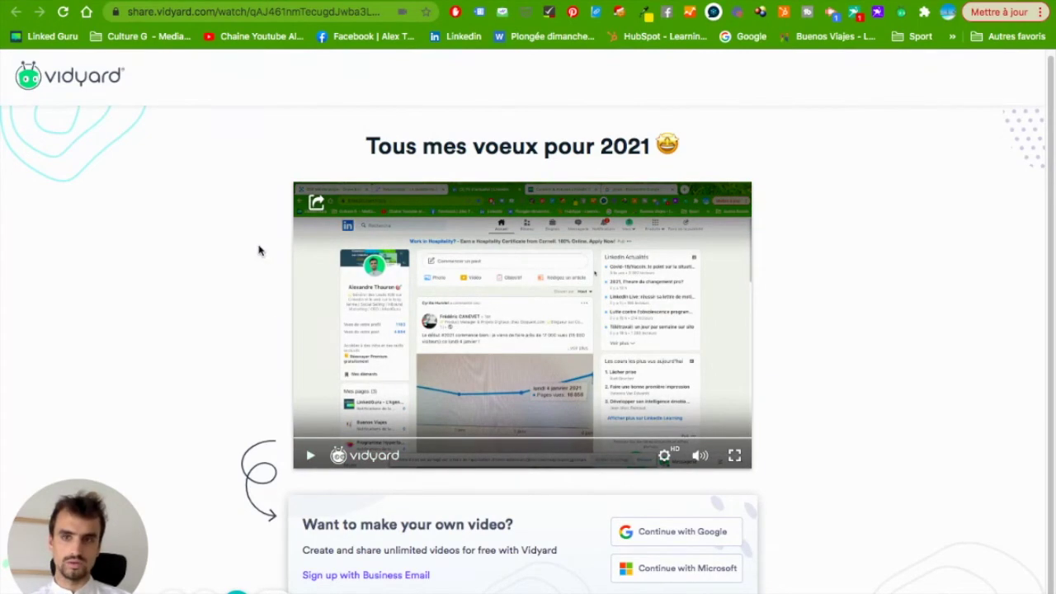